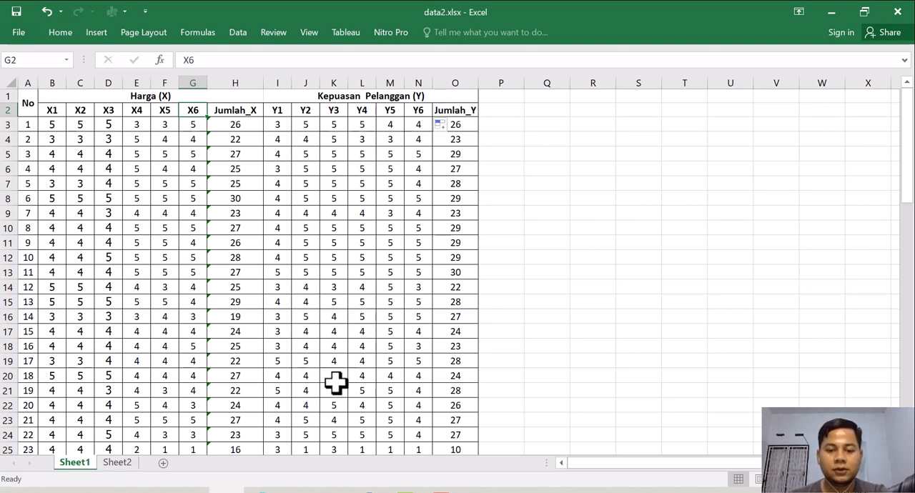
# Switch to the SPSS Data Editor and maximize its window.
pyautogui.click(370, 492)
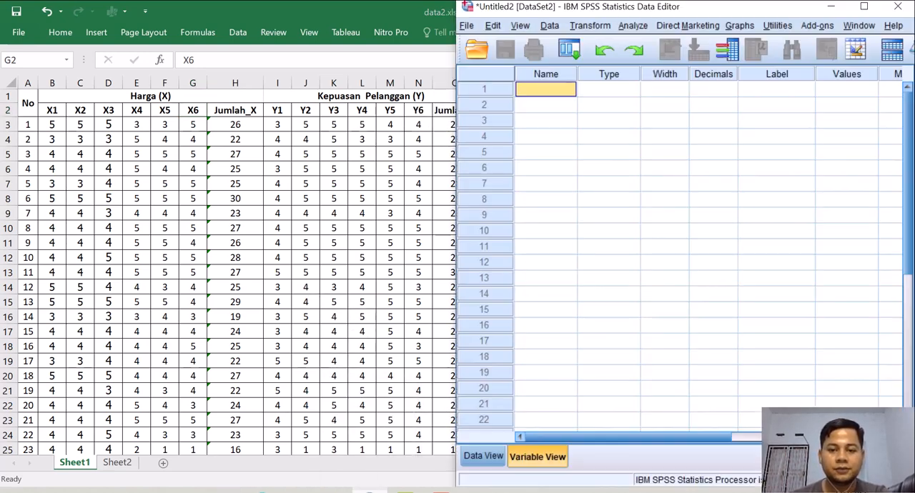
pyautogui.doubleClick(542, 10)
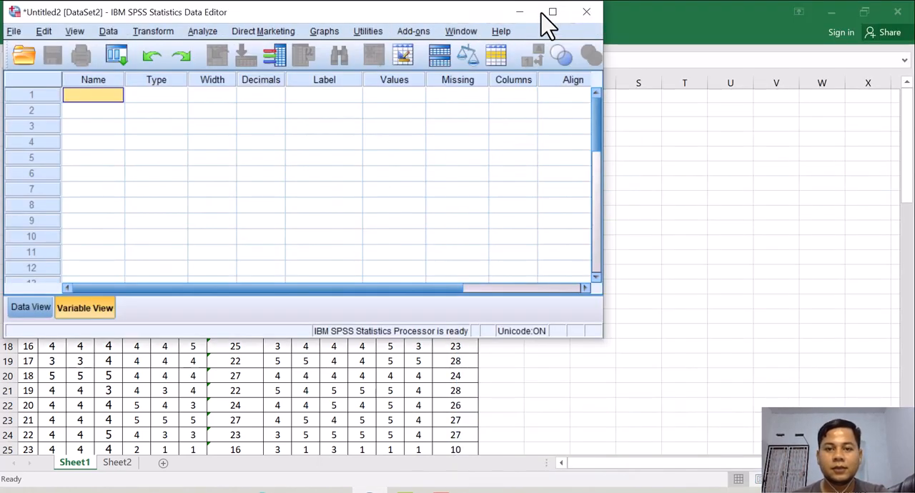
pyautogui.click(553, 11)
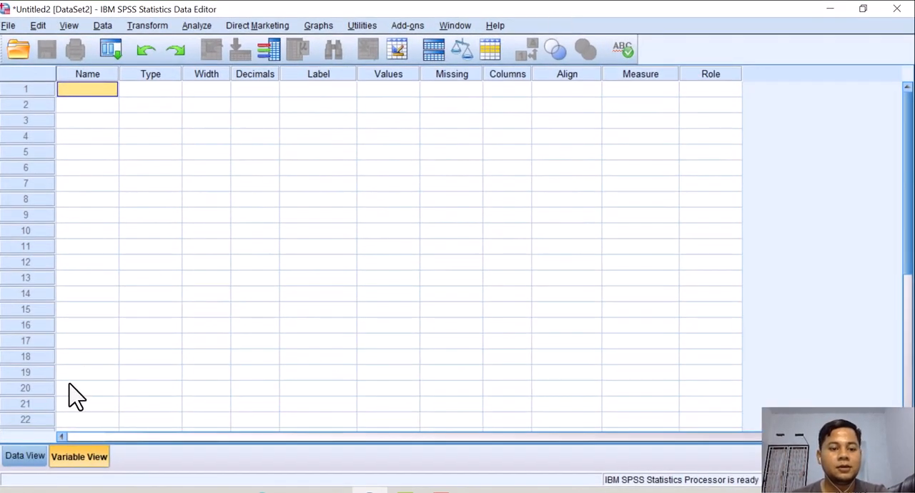
# Look over the empty Data View and Variable View of the untitled dataset.
pyautogui.click(24, 458)
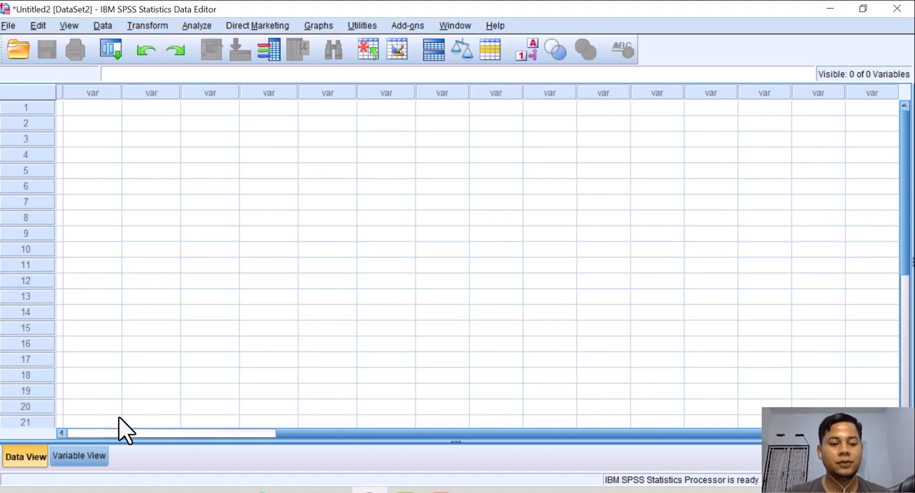
pyautogui.click(78, 458)
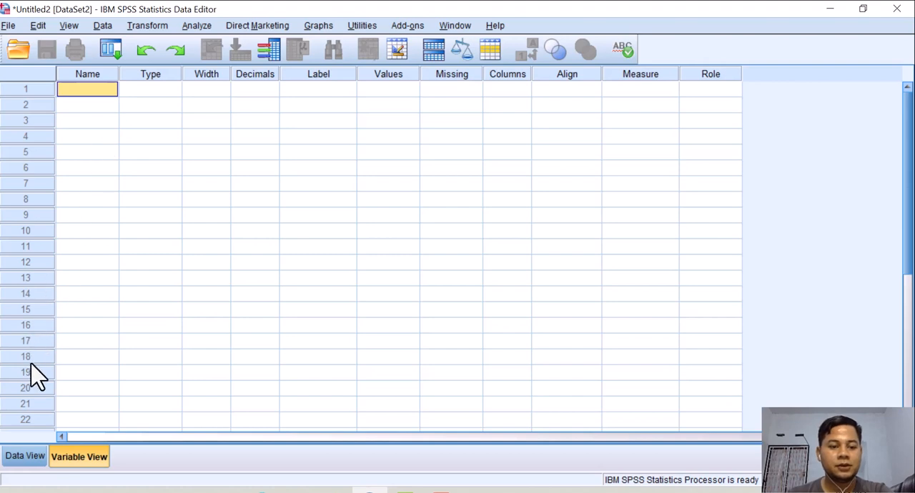
pyautogui.click(24, 458)
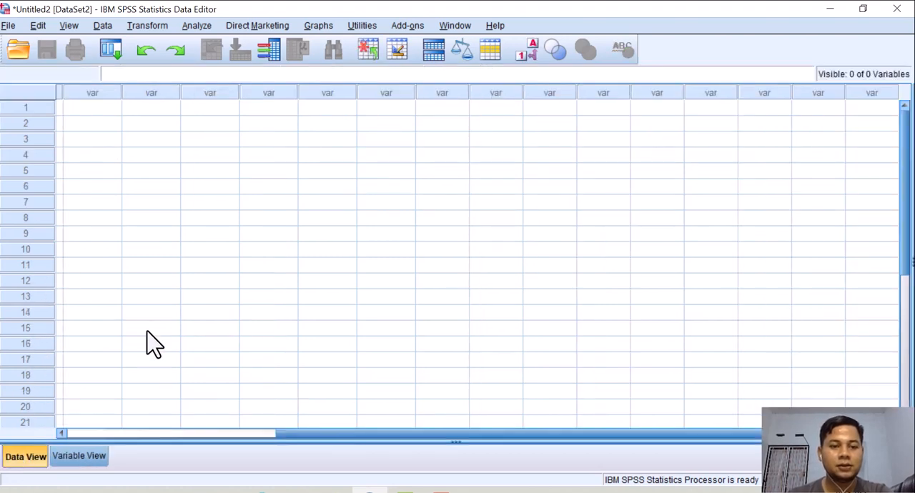
pyautogui.moveTo(289, 425); pyautogui.dragTo(38, 431)
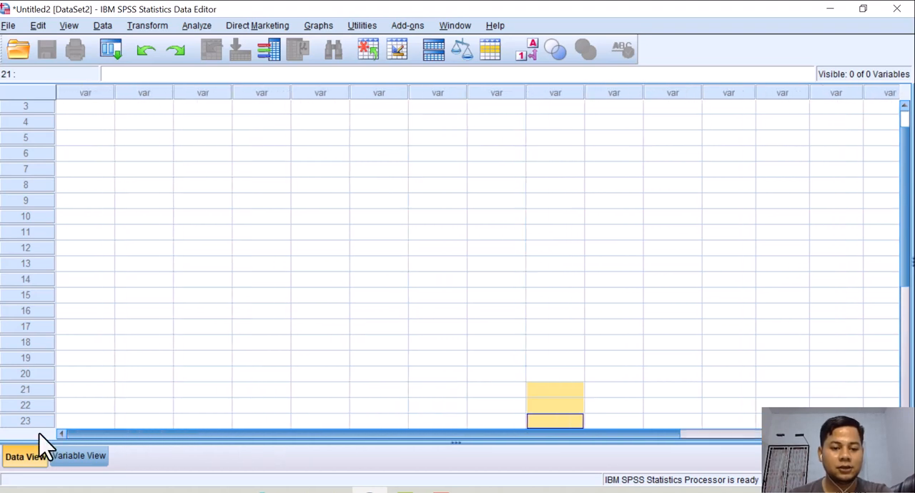
pyautogui.moveTo(907, 323); pyautogui.dragTo(909, 258)
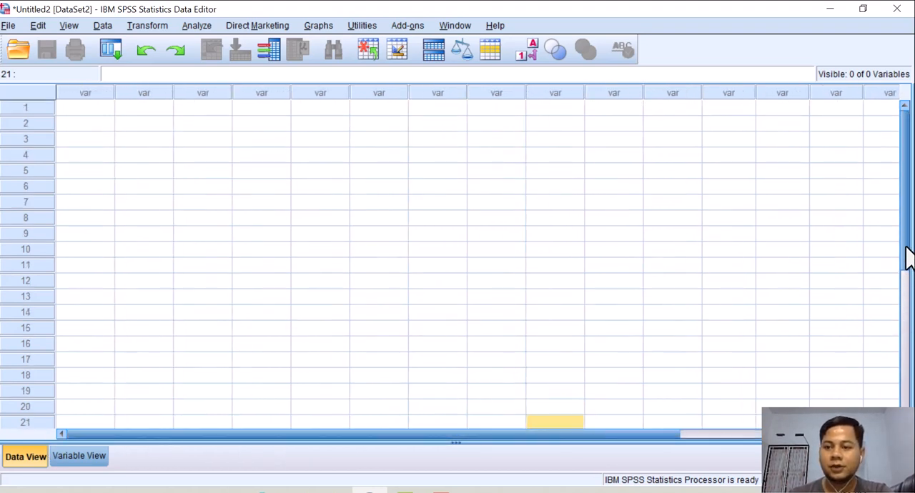
pyautogui.click(85, 459)
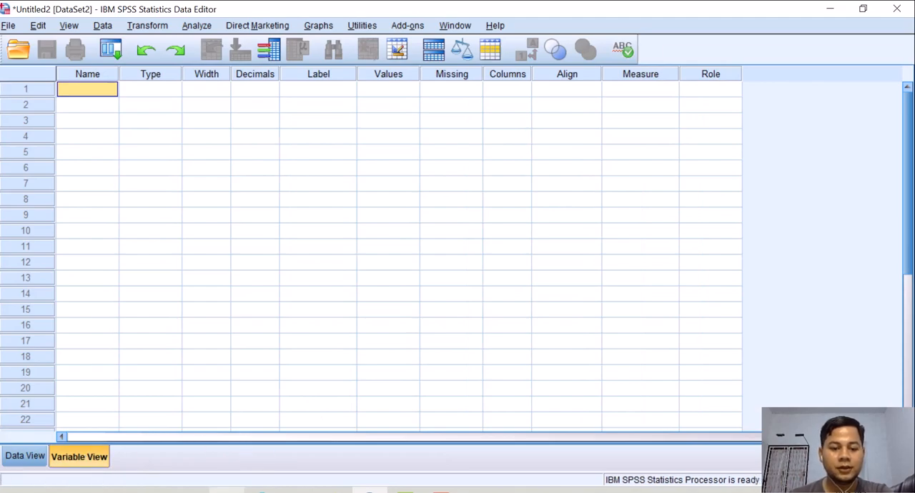
# Switch to Excel and copy the variable names in B2:O2, pasting them transposed as a column starting at Q3.
pyautogui.click(227, 491)
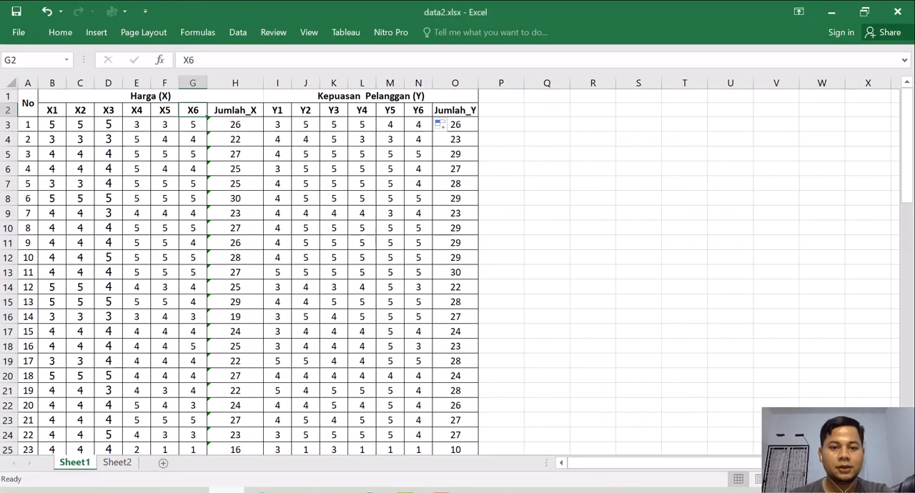
pyautogui.click(48, 109)
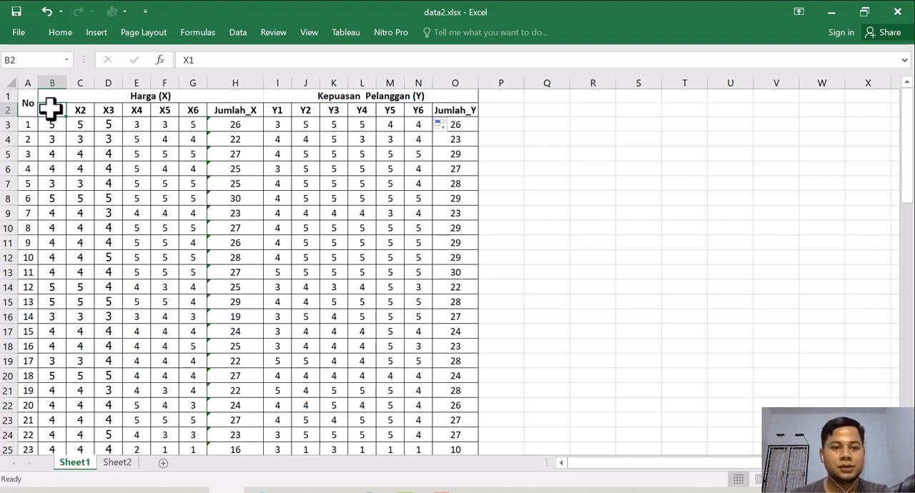
pyautogui.moveTo(49, 108); pyautogui.dragTo(449, 111)
pyautogui.rightClick(448, 111)
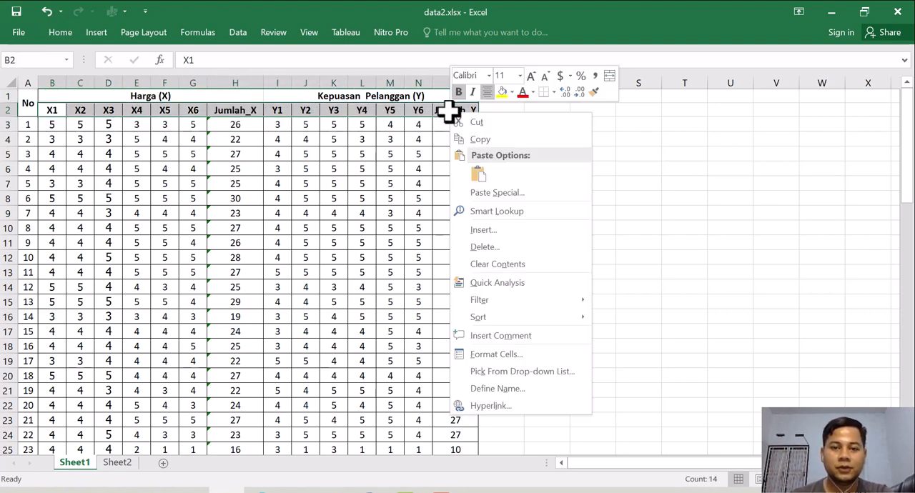
pyautogui.click(477, 137)
pyautogui.click(536, 128)
pyautogui.rightClick(536, 128)
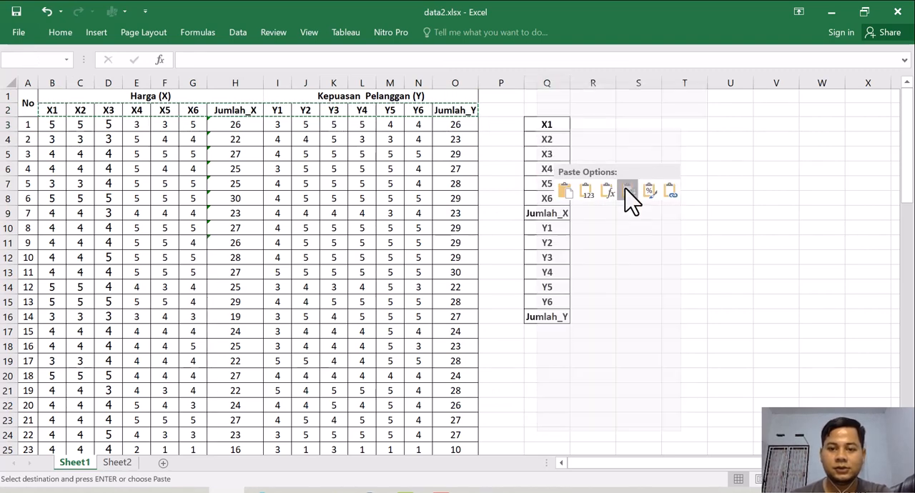
pyautogui.click(628, 191)
# Copy the transposed names in Q3:Q16 and paste them into the Name column of the SPSS Variable View, starting at row 1.
pyautogui.moveTo(551, 125); pyautogui.dragTo(551, 317)
pyautogui.hotkey('ctrl', 'c')
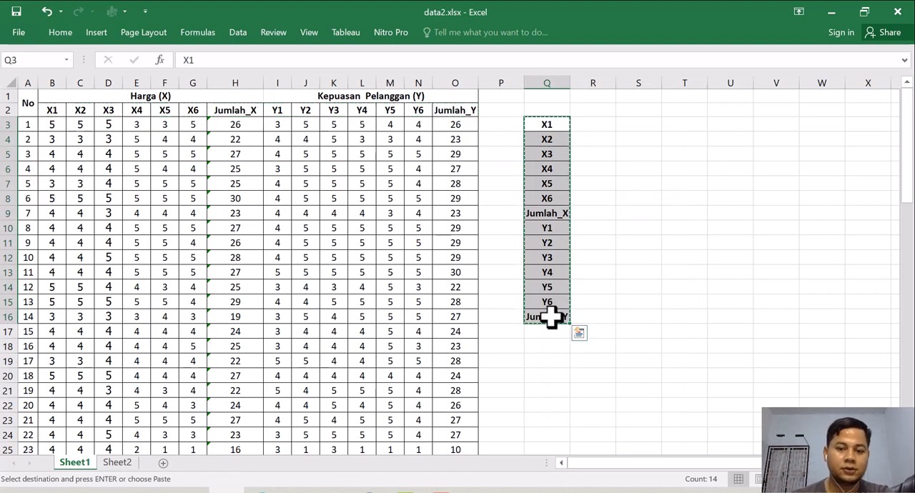
pyautogui.click(369, 492)
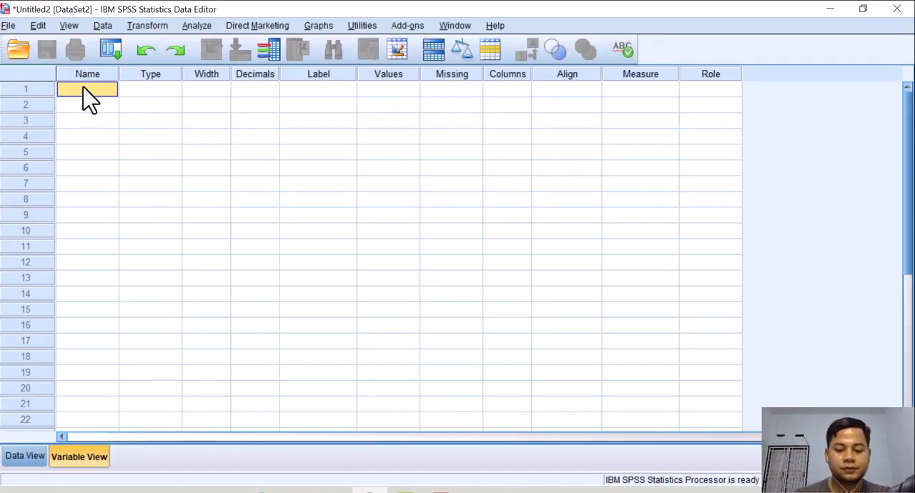
pyautogui.hotkey('ctrl', 'v')
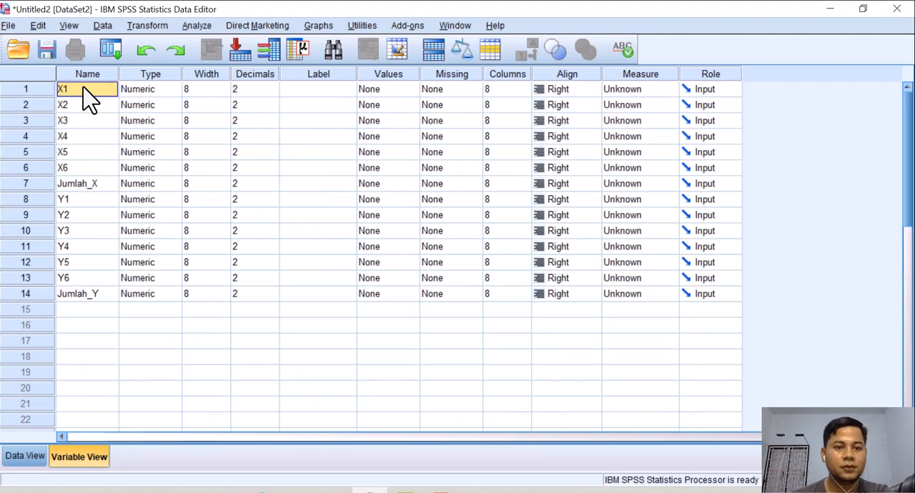
# Set the decimals to 0 for the variables X1 to X6 and Jumlah_X.
pyautogui.click(248, 89)
pyautogui.press('Down')
pyautogui.press('Up')
pyautogui.write('0')
pyautogui.press('Down')
pyautogui.write('0')
pyautogui.press('Down')
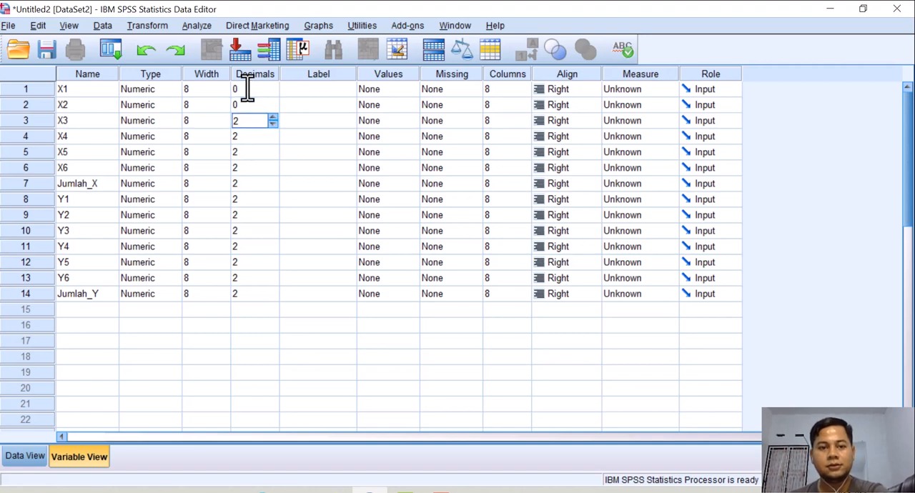
pyautogui.write('0')
pyautogui.press('Down')
pyautogui.write('0')
pyautogui.press('Down')
pyautogui.press('Down')
pyautogui.press('Down')
pyautogui.write('0')
pyautogui.press('Up')
pyautogui.press('Up')
# Set the decimals to 0 for the variables Y1 to Y6 and Jumlah_Y.
pyautogui.write('0')
pyautogui.press('Down')
pyautogui.press('0')
pyautogui.press('Down')
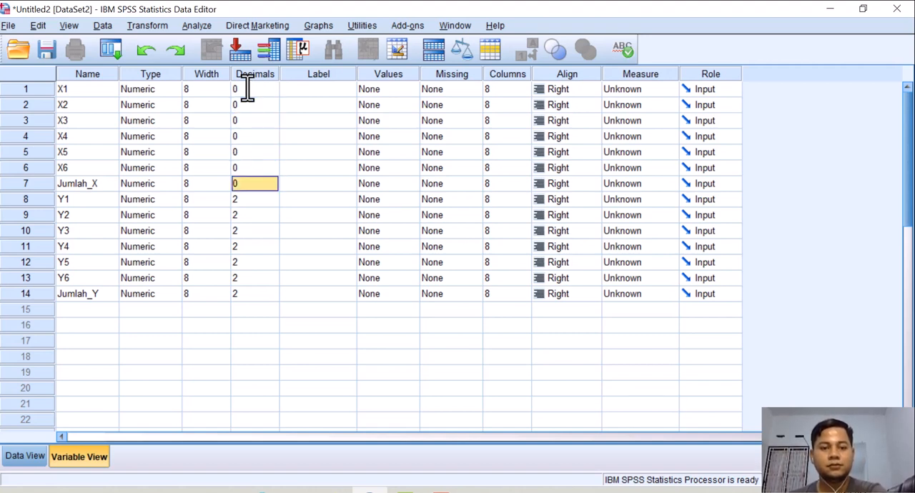
pyautogui.press('Down')
pyautogui.press('Down')
pyautogui.write('0')
pyautogui.press('Down')
pyautogui.write('0')
pyautogui.press('Down')
pyautogui.press('Up')
pyautogui.press('Up')
pyautogui.press('Up')
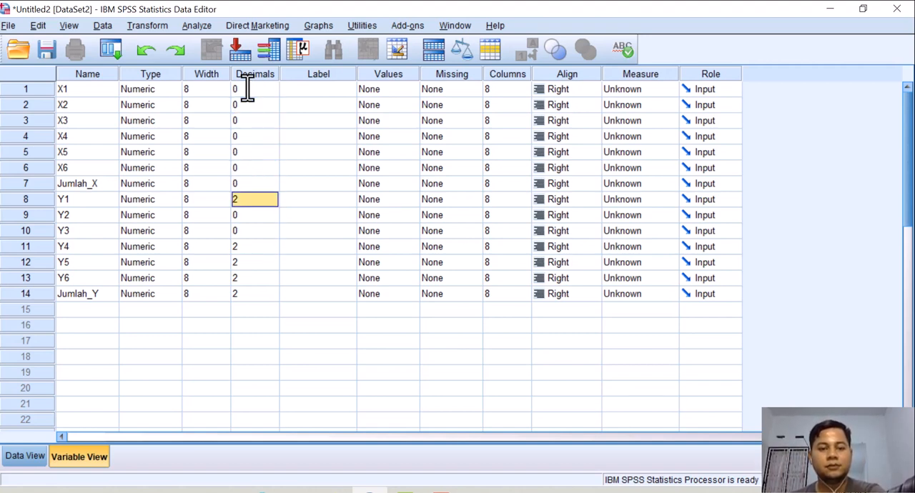
pyautogui.write('0')
pyautogui.press('Down')
pyautogui.press('Down')
pyautogui.press('Down')
pyautogui.write('0')
pyautogui.press('Down')
pyautogui.press('0')
pyautogui.press('Down')
pyautogui.write('0')
pyautogui.press('Down')
pyautogui.write('0')
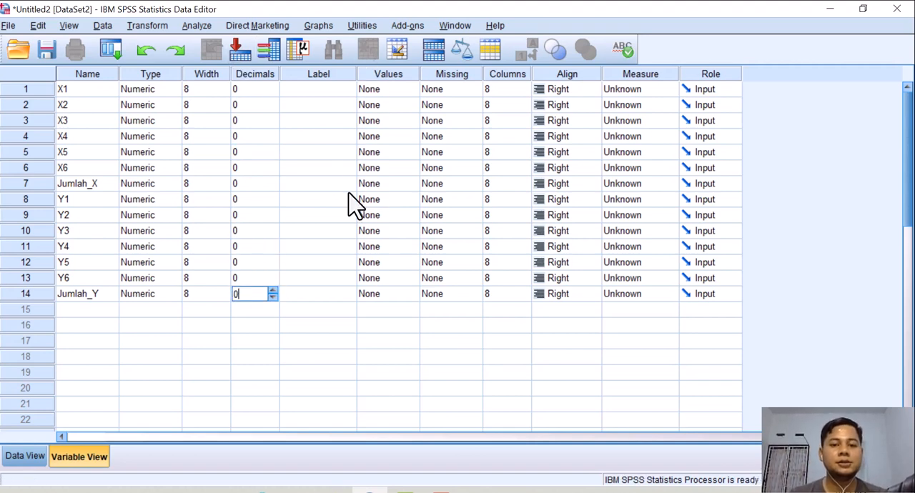
# Label the variable Jumlah_X as "Harga (X)".
pyautogui.click(88, 184)
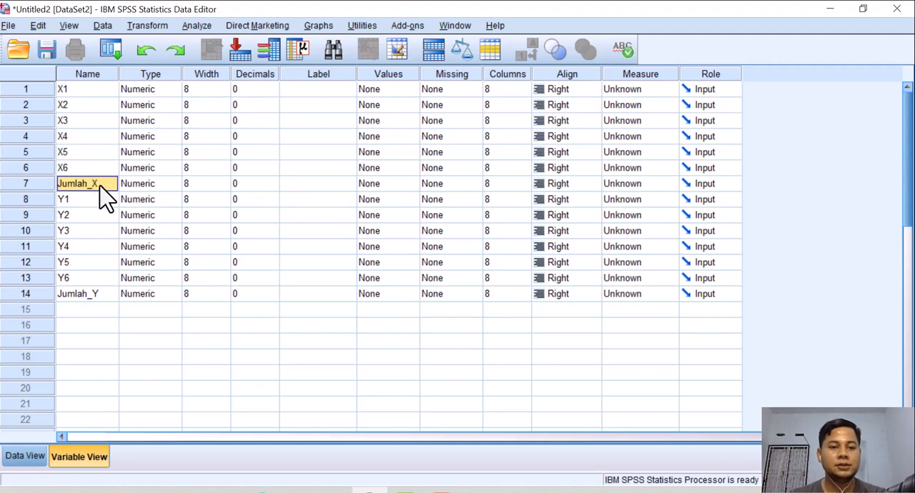
pyautogui.click(321, 185)
pyautogui.click(321, 186)
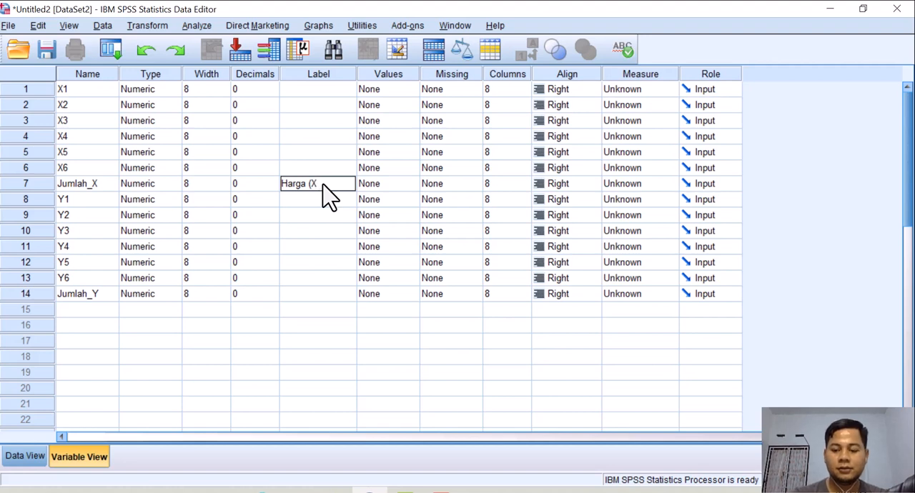
pyautogui.press('Return')
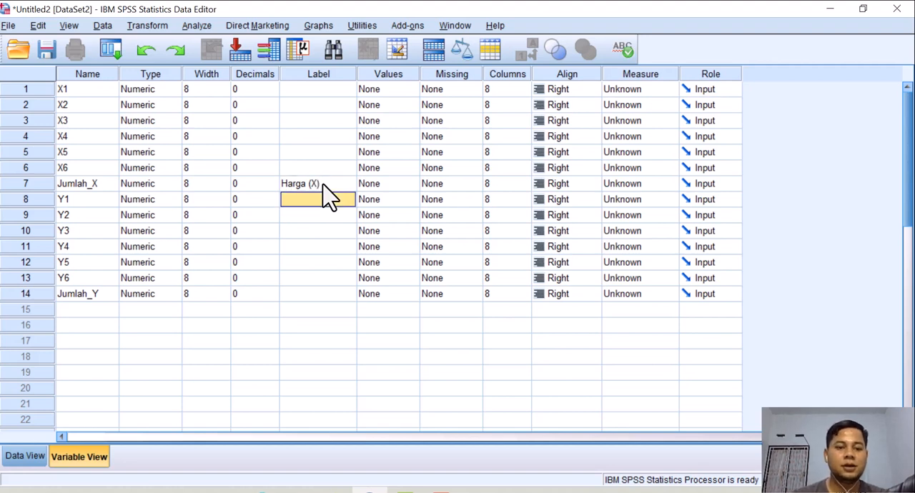
# Label the variable Jumlah_Y as "Kepuasan Pelanggan (Y)".
pyautogui.click(312, 295)
pyautogui.write('k')
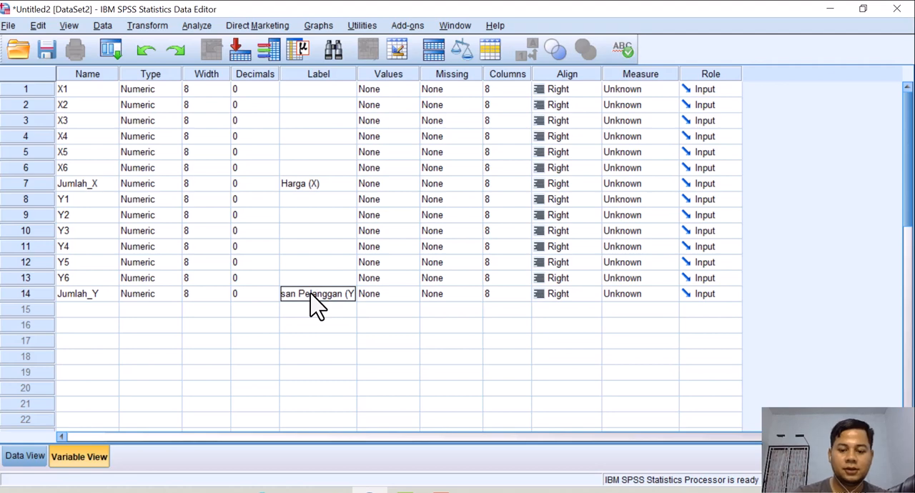
pyautogui.write('epuasan Pelanggan (Y)')
pyautogui.press('Return')
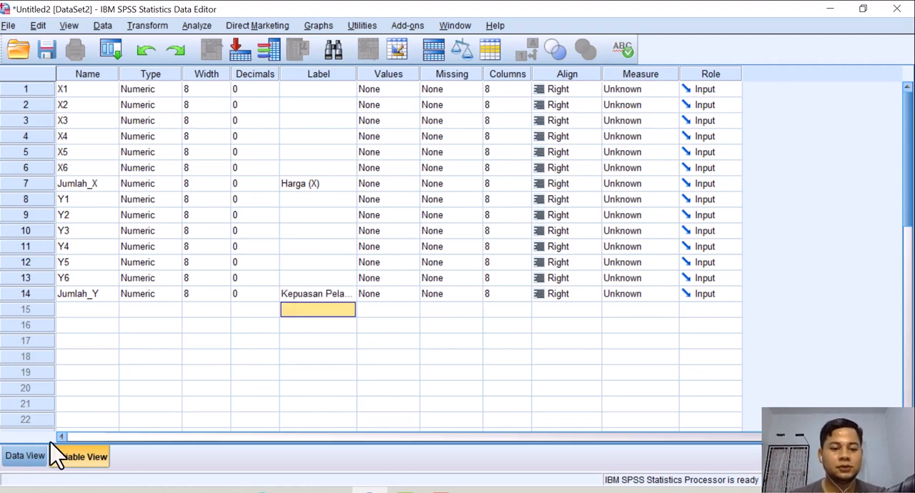
# Copy the response data B3:O73 from the Excel sheet and select the first X1 cell in the SPSS Data View.
pyautogui.click(29, 457)
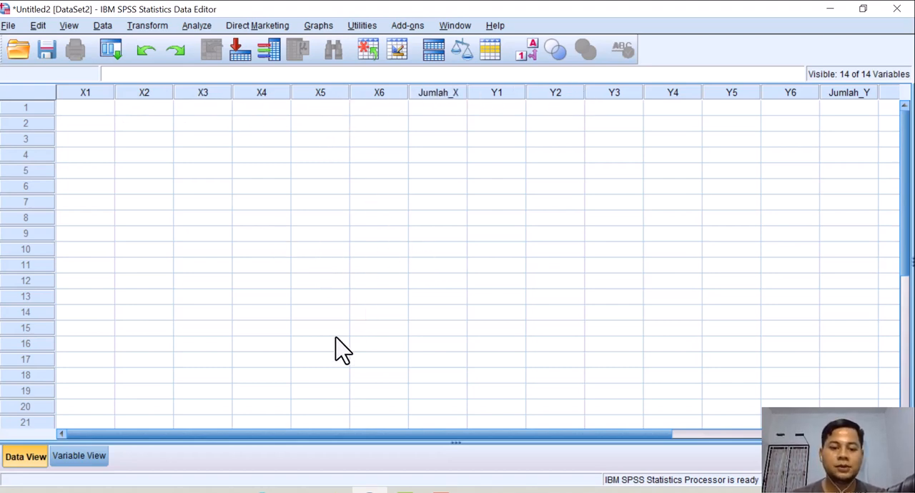
pyautogui.click(227, 491)
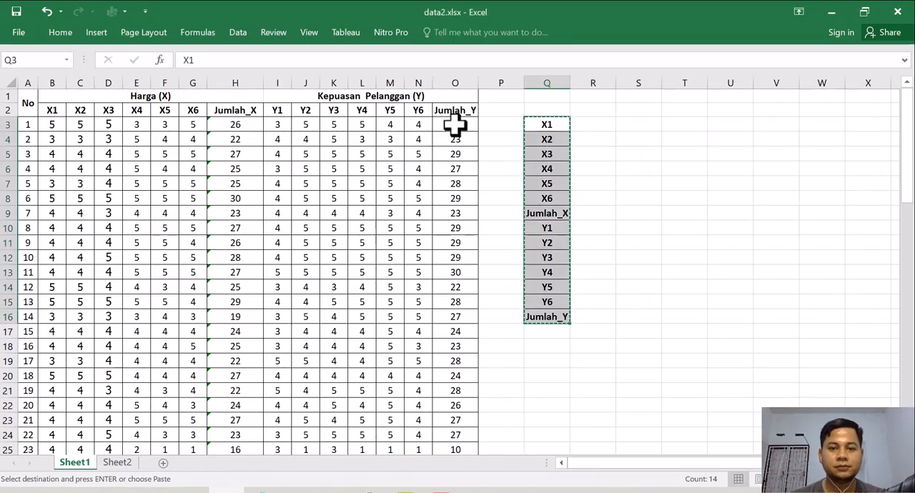
pyautogui.moveTo(454, 124); pyautogui.dragTo(57, 407)
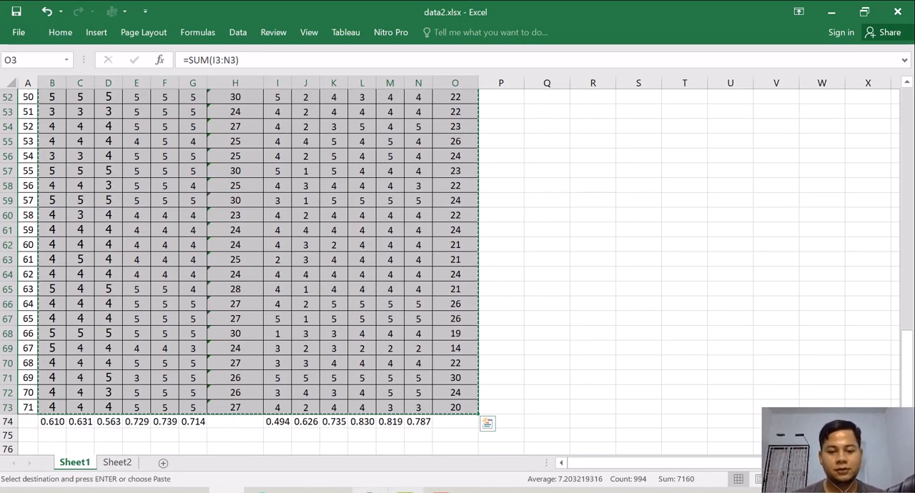
pyautogui.click(412, 490)
pyautogui.click(83, 111)
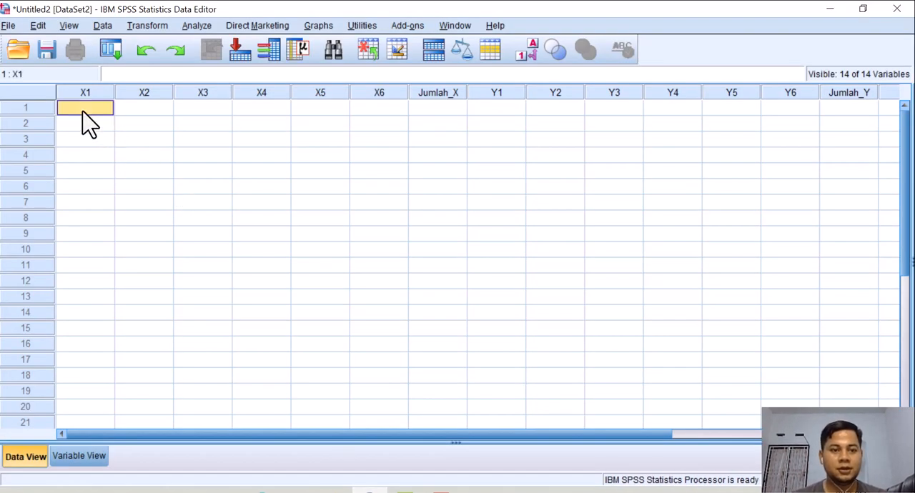
pyautogui.doubleClick(83, 112)
pyautogui.hotkey('ctrl', 'v')
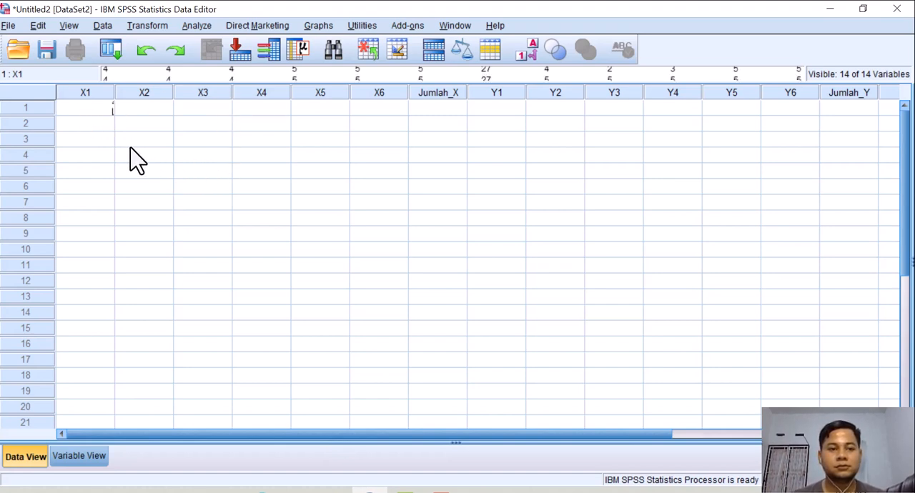
pyautogui.click(130, 145)
# Paste the copied responses into the Data View, starting at row 1 of X1.
pyautogui.click(83, 110)
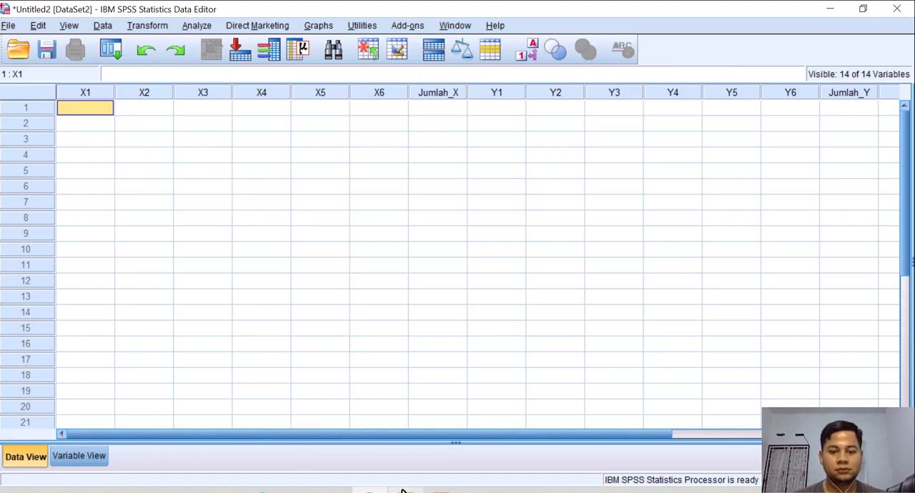
pyautogui.hotkey('ctrl', 'v')
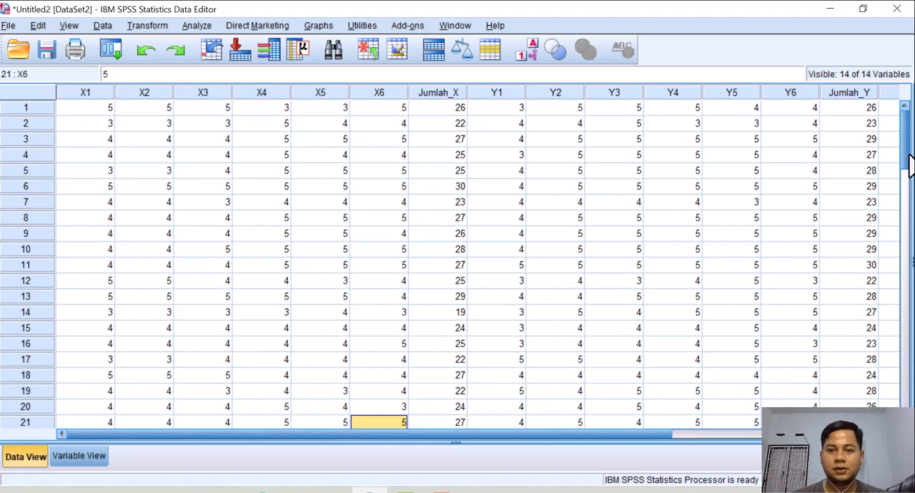
pyautogui.moveTo(907, 157); pyautogui.dragTo(907, 140)
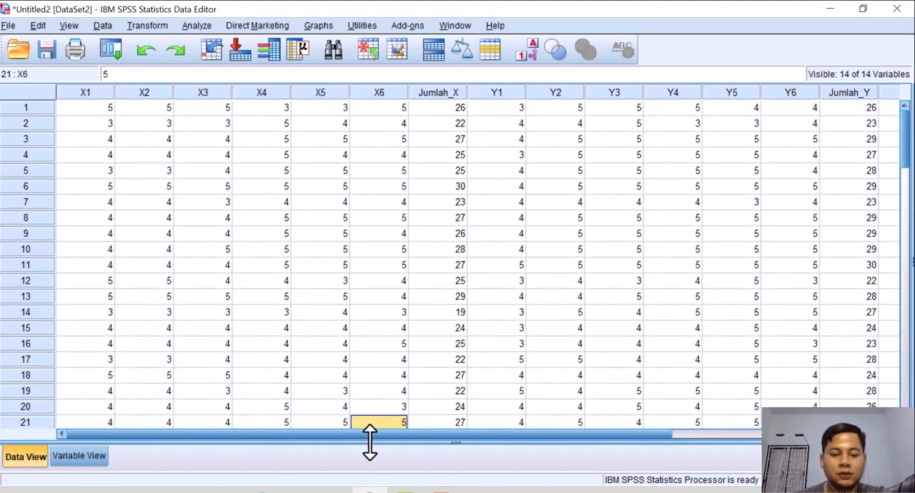
# Switch to the PowerPoint presentation and go from the regression test flowchart to the Uji Validitas slide.
pyautogui.click(298, 492)
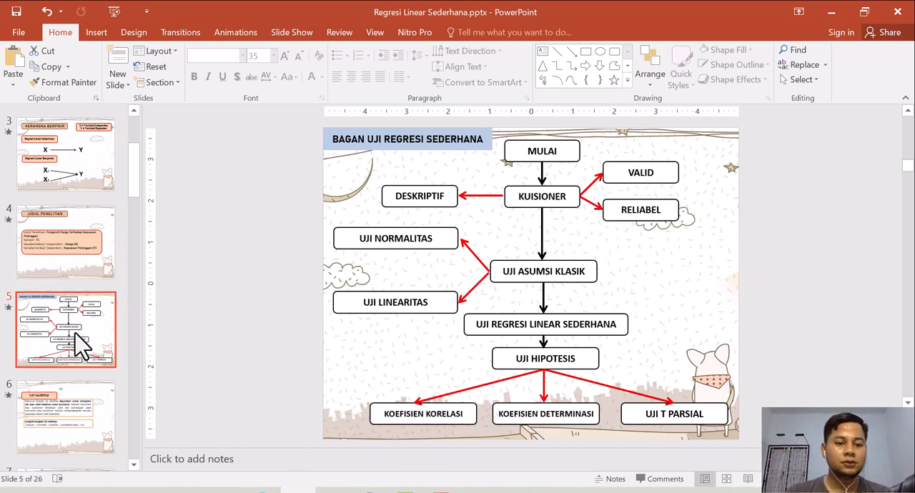
pyautogui.press('Down')
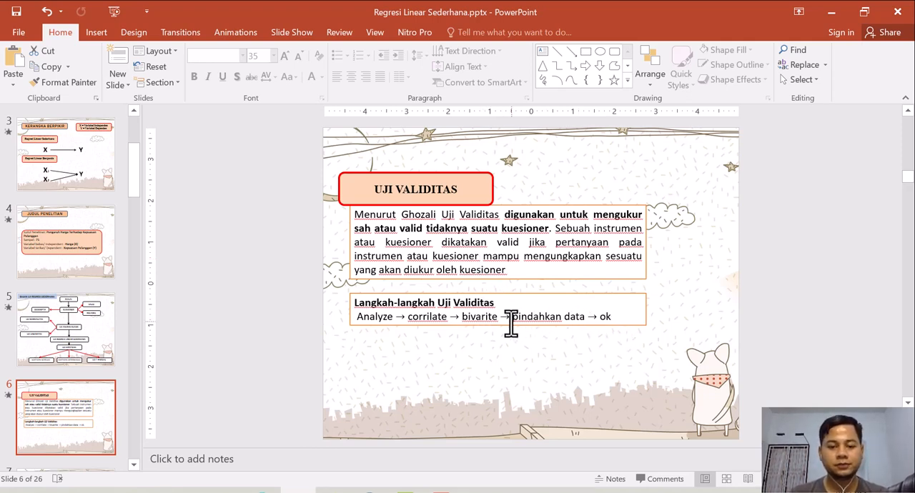
# Switch to the SPSS Data Editor and run a two-tailed Pearson bivariate correlation on X1 to X6 and Harga (X).
pyautogui.click(370, 492)
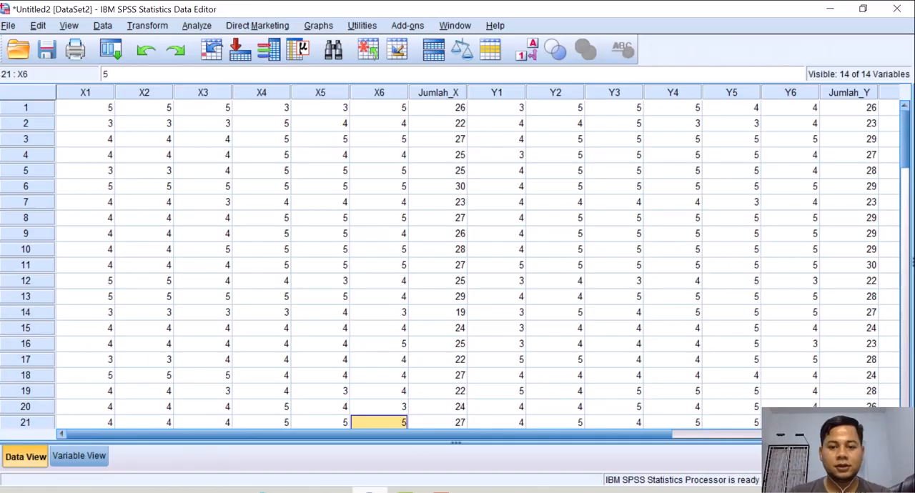
pyautogui.click(198, 26)
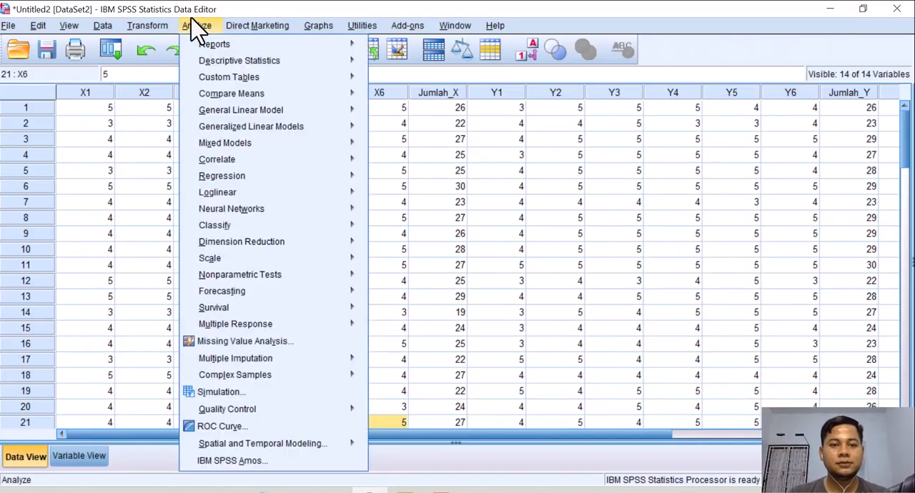
pyautogui.moveTo(302, 162)
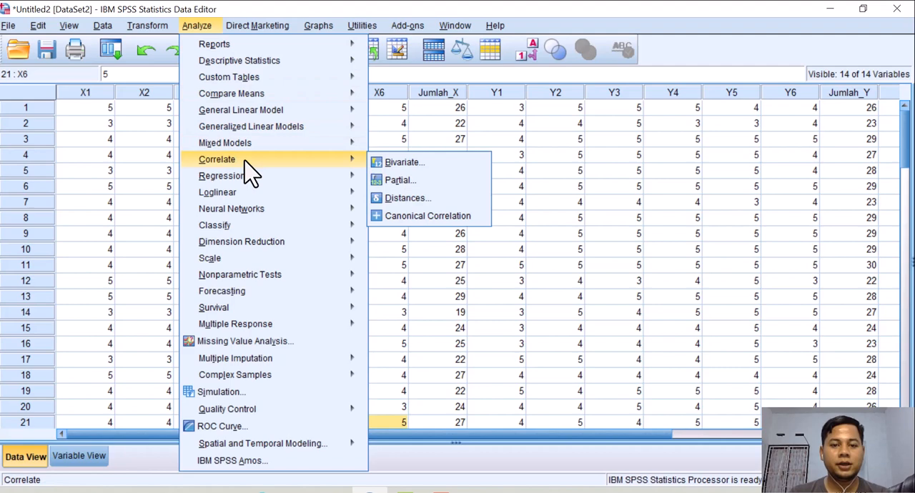
pyautogui.click(397, 163)
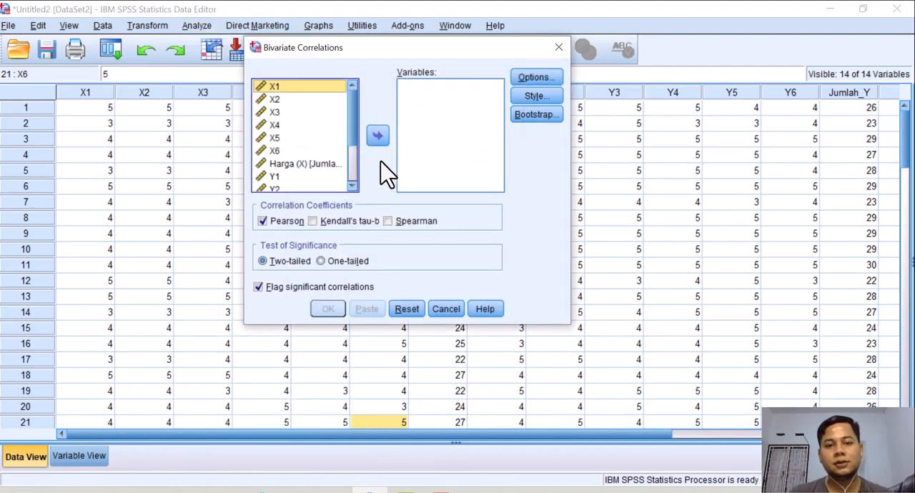
pyautogui.moveTo(273, 89); pyautogui.dragTo(272, 112)
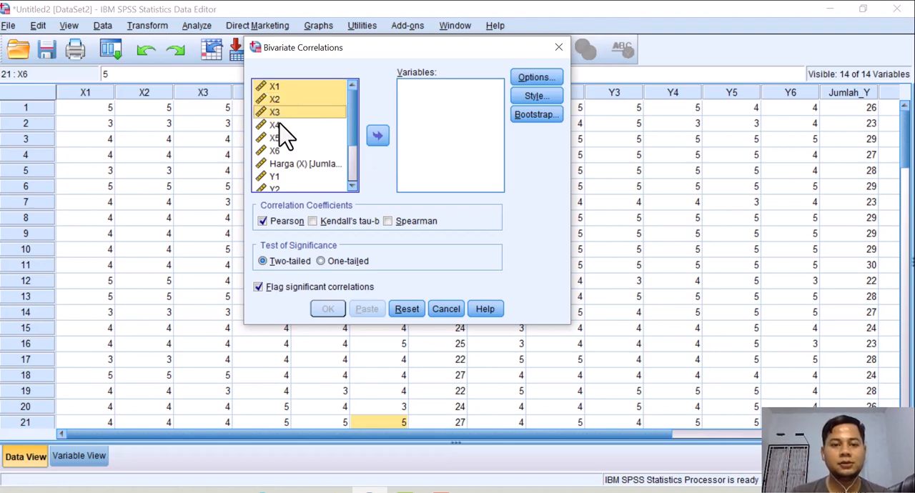
pyautogui.moveTo(280, 123); pyautogui.dragTo(290, 164)
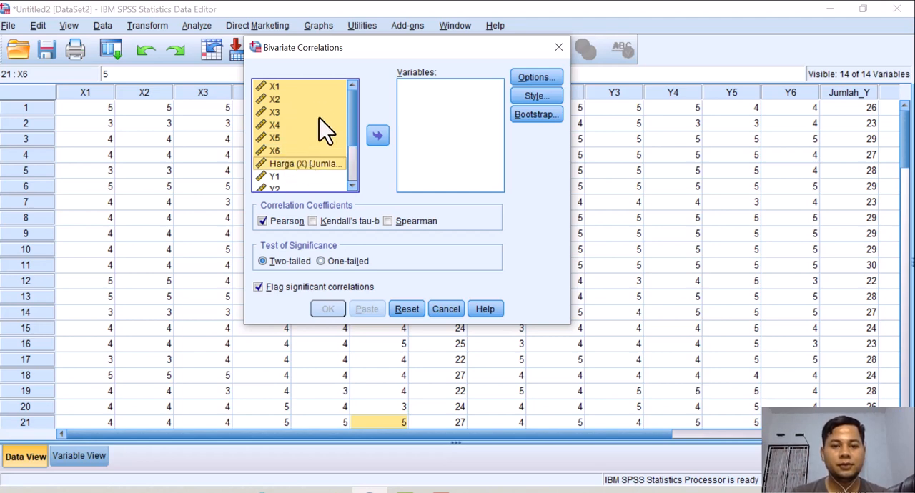
pyautogui.click(378, 136)
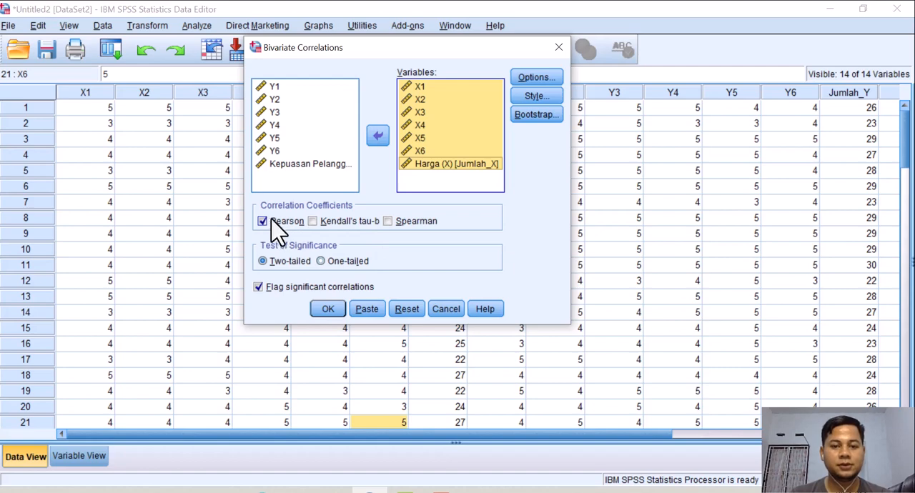
pyautogui.click(323, 309)
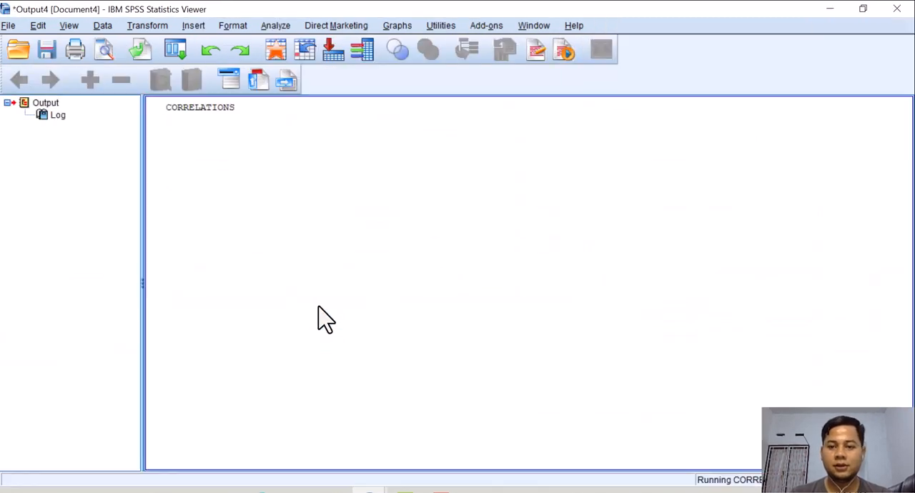
pyautogui.moveTo(910, 165); pyautogui.dragTo(914, 200)
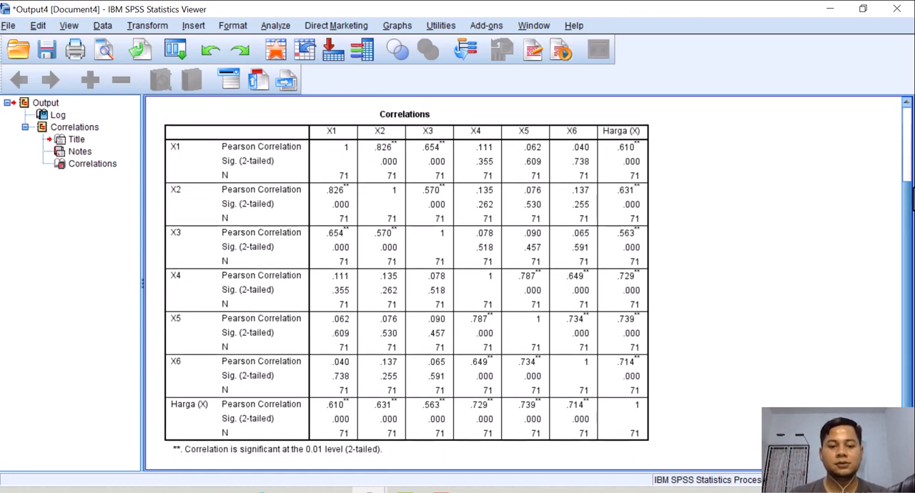
# Reopen the Bivariate Correlations setup and reset it to clear the X variables.
pyautogui.click(283, 26)
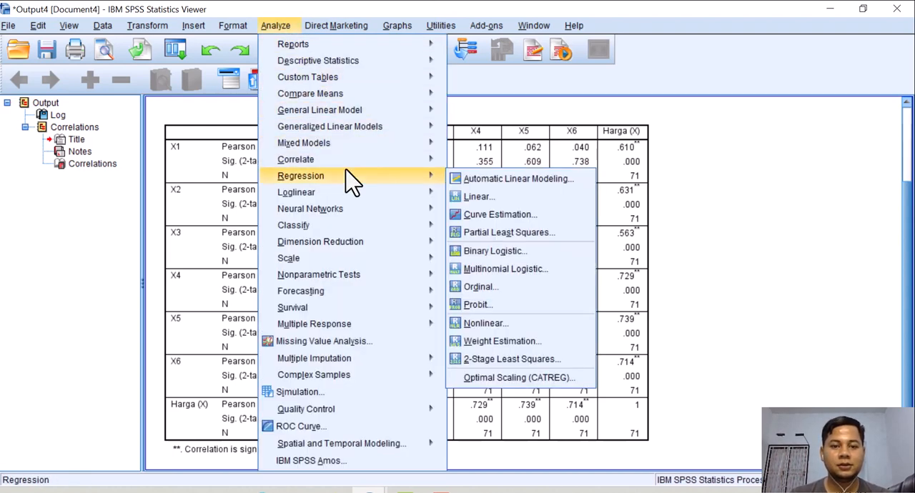
pyautogui.moveTo(423, 160)
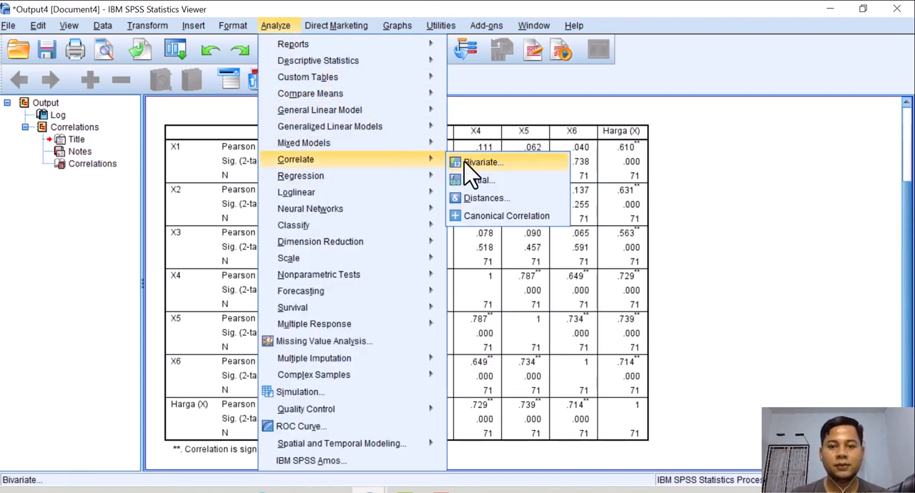
pyautogui.click(474, 163)
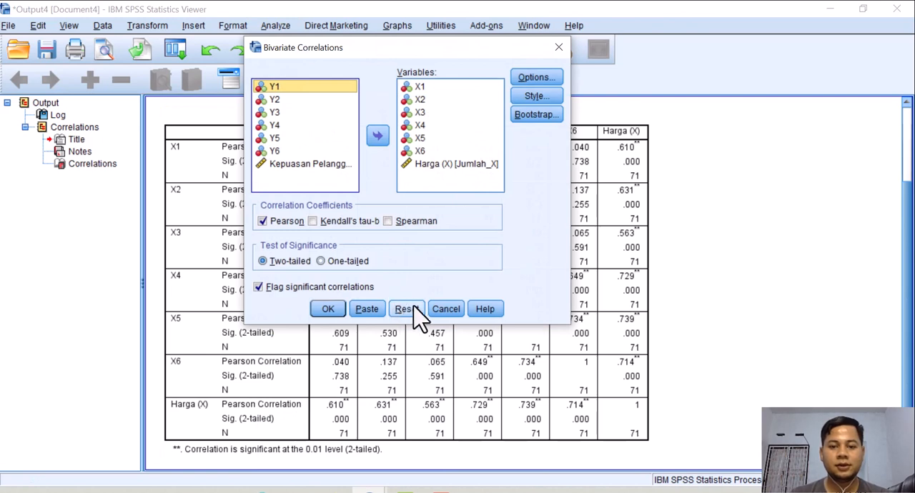
pyautogui.click(414, 311)
# Run a two-tailed Pearson bivariate correlation on Y1 to Y6 and Kepuasan Pelanggan (Y).
pyautogui.scroll(-2, 351, 165)
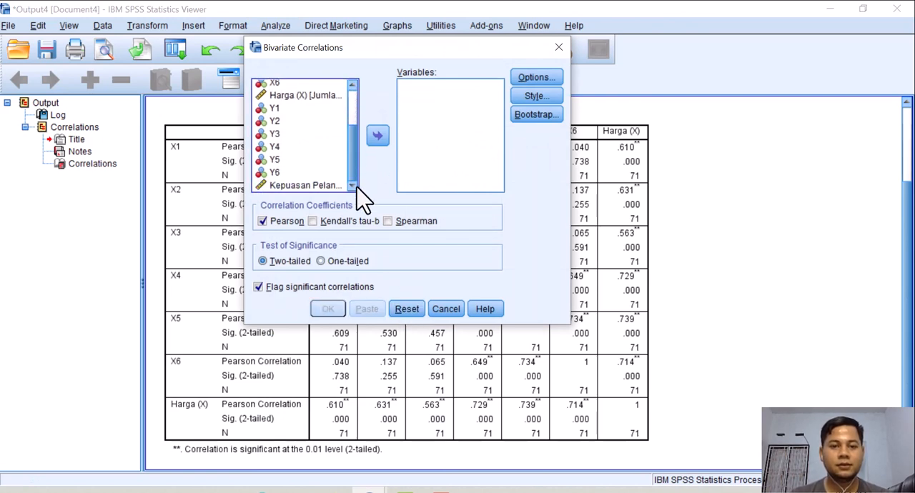
pyautogui.click(276, 109)
pyautogui.keyDown('shift'); pyautogui.click(274, 122); pyautogui.keyUp('shift')
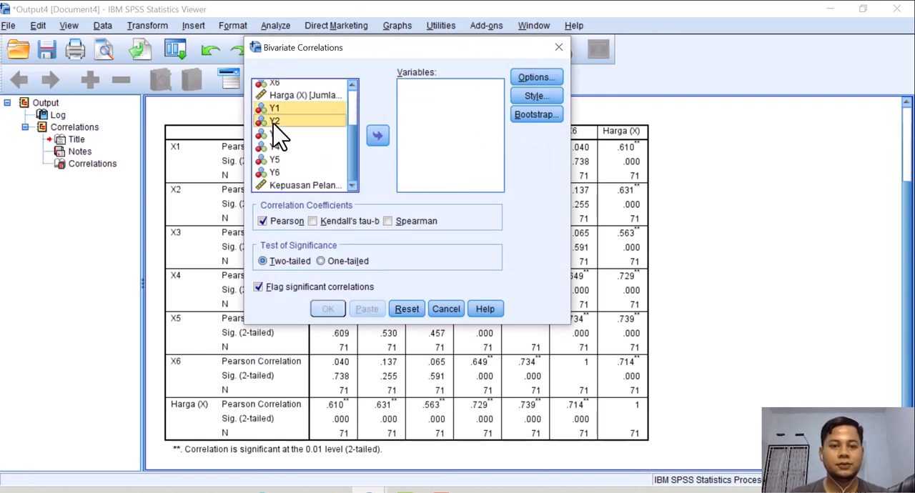
pyautogui.keyDown('shift'); pyautogui.click(276, 134); pyautogui.keyUp('shift')
pyautogui.keyDown('shift'); pyautogui.click(281, 147); pyautogui.keyUp('shift')
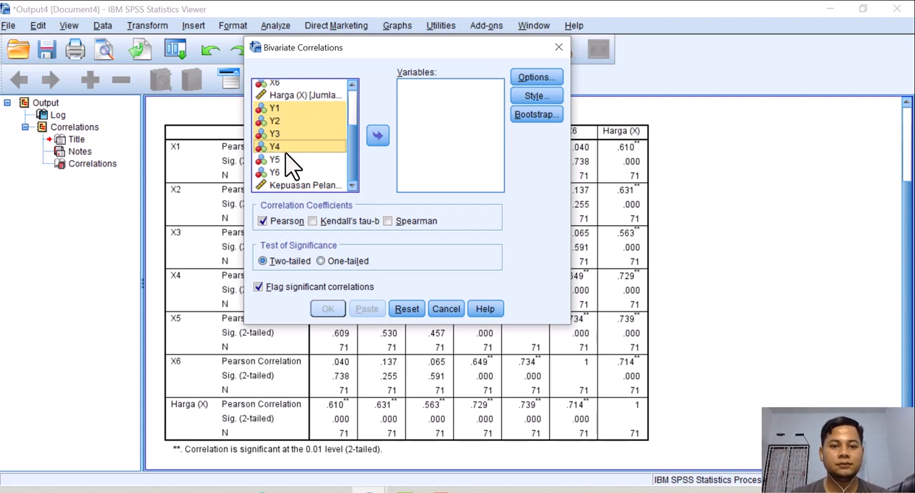
pyautogui.keyDown('shift'); pyautogui.click(286, 157); pyautogui.keyUp('shift')
pyautogui.keyDown('shift'); pyautogui.click(290, 172); pyautogui.keyUp('shift')
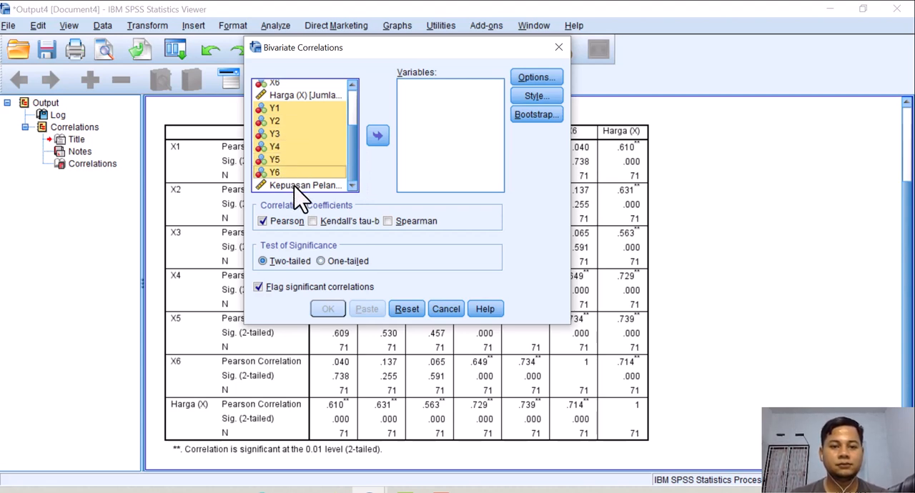
pyautogui.keyDown('shift'); pyautogui.click(294, 187); pyautogui.keyUp('shift')
pyautogui.click(378, 136)
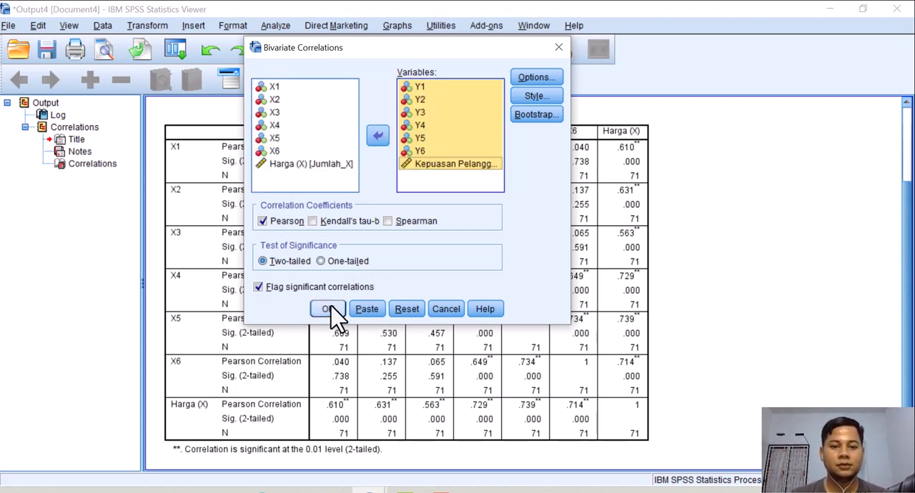
pyautogui.click(329, 310)
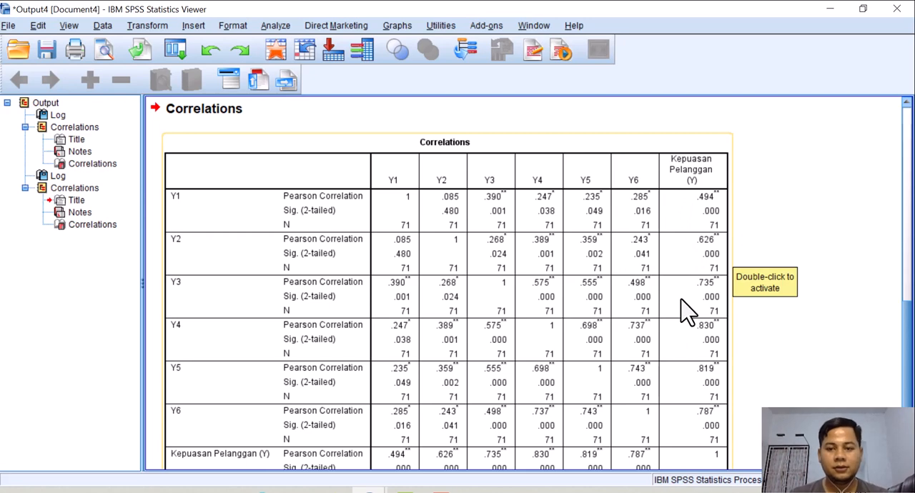
# Arrange the PowerPoint presentation and the SPSS output side by side, and narrow the output outline to give the correlation table more room.
pyautogui.press('super+Right')
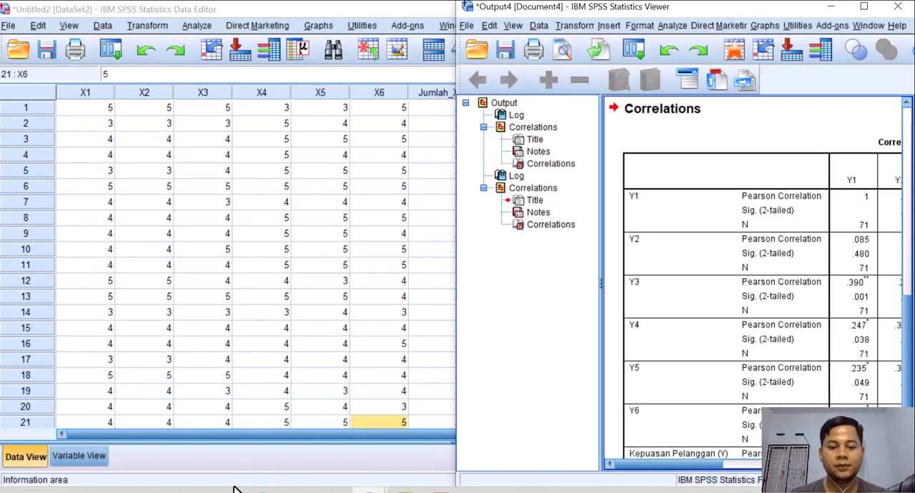
pyautogui.click(298, 491)
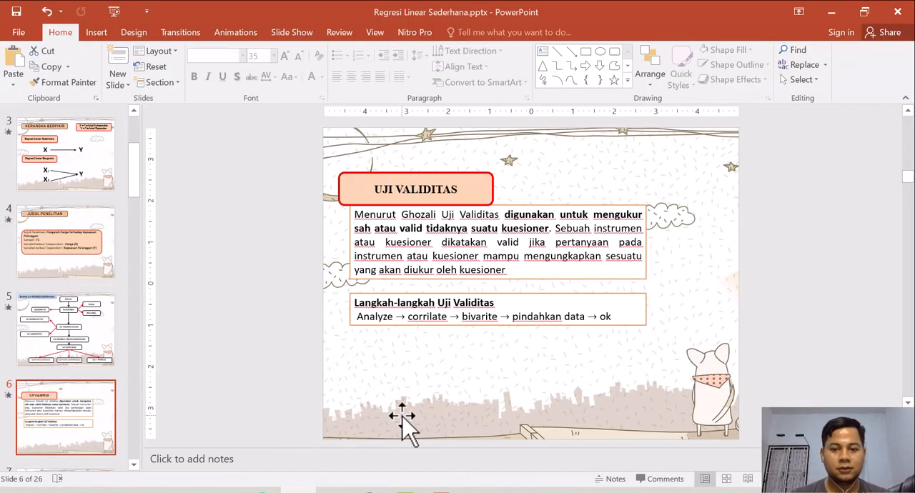
pyautogui.press('super+Left')
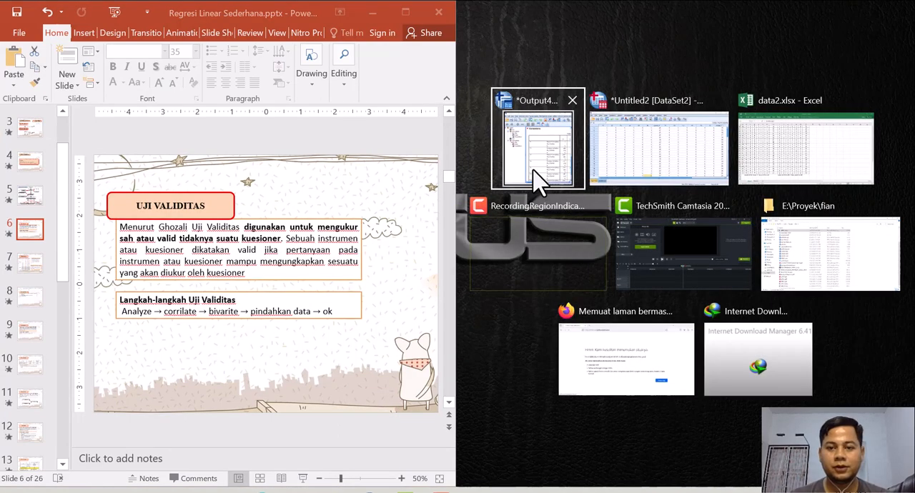
pyautogui.click(540, 179)
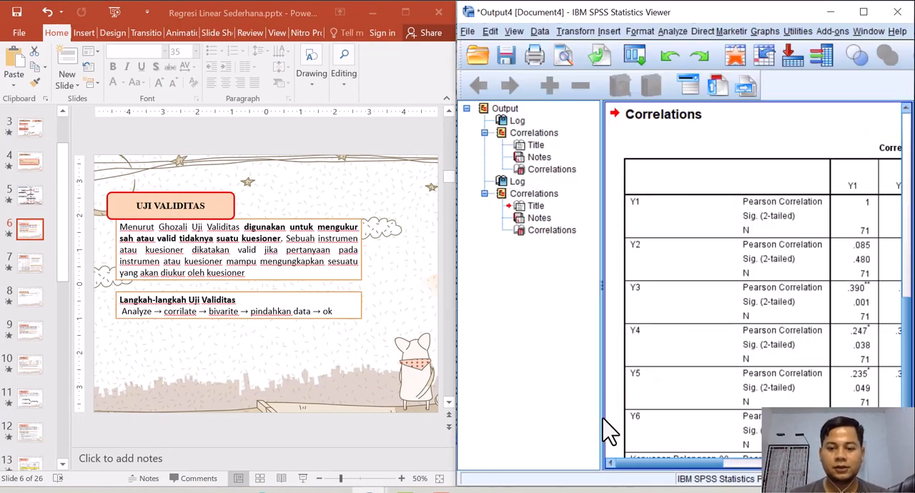
pyautogui.moveTo(602, 417); pyautogui.dragTo(533, 422)
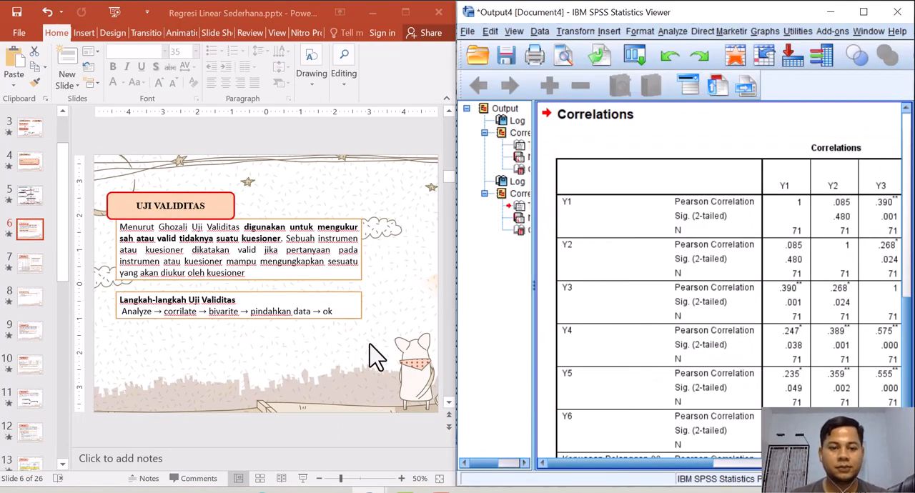
# Go to the Hasil Uji Validitas slide, read its decision criteria in the maximized window, and place it back beside the SPSS output.
pyautogui.click(31, 266)
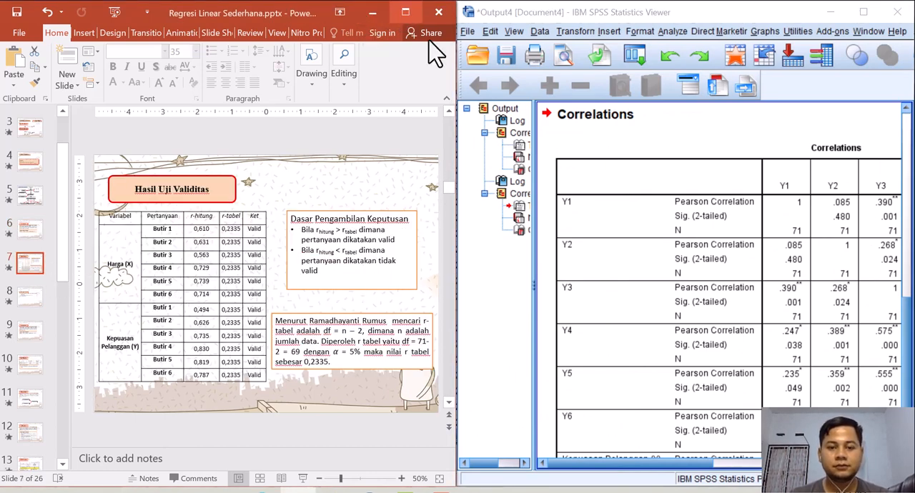
pyautogui.click(412, 12)
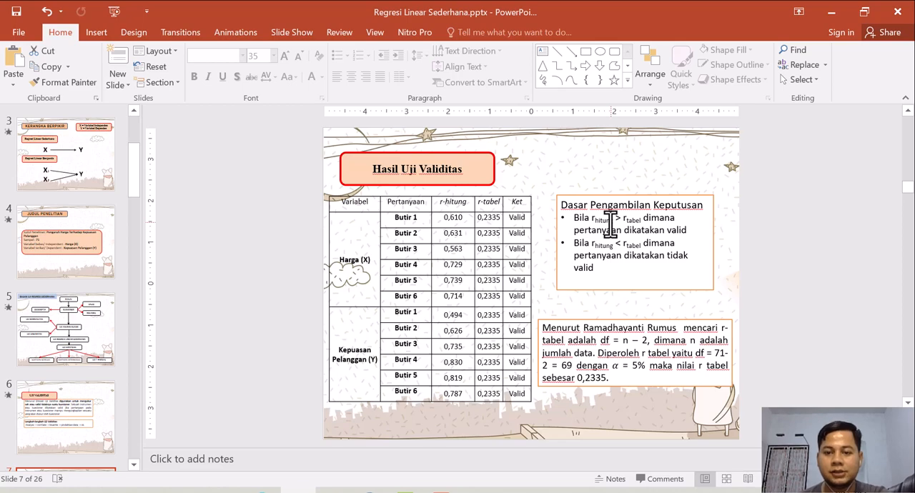
pyautogui.press('super+Left')
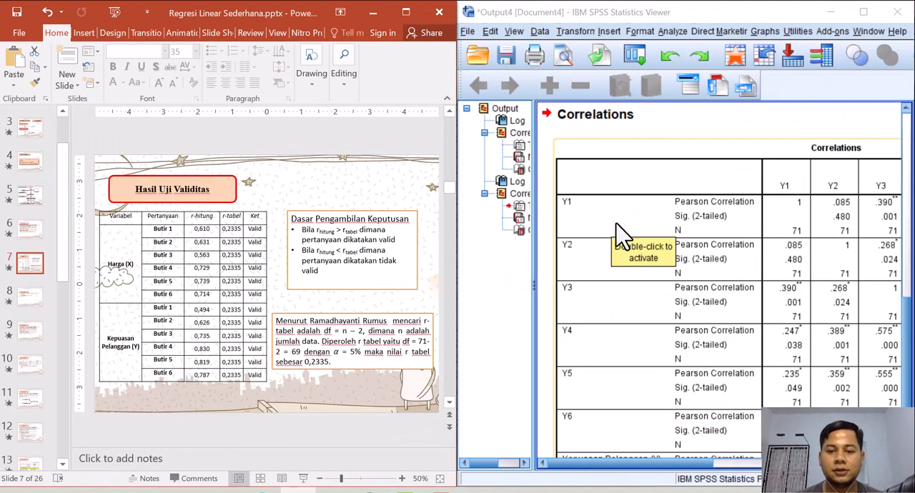
# Examine the Kepuasan Pelanggan (Y) and Harga (X) columns of the two correlation tables in the SPSS output.
pyautogui.moveTo(703, 463); pyautogui.dragTo(834, 463)
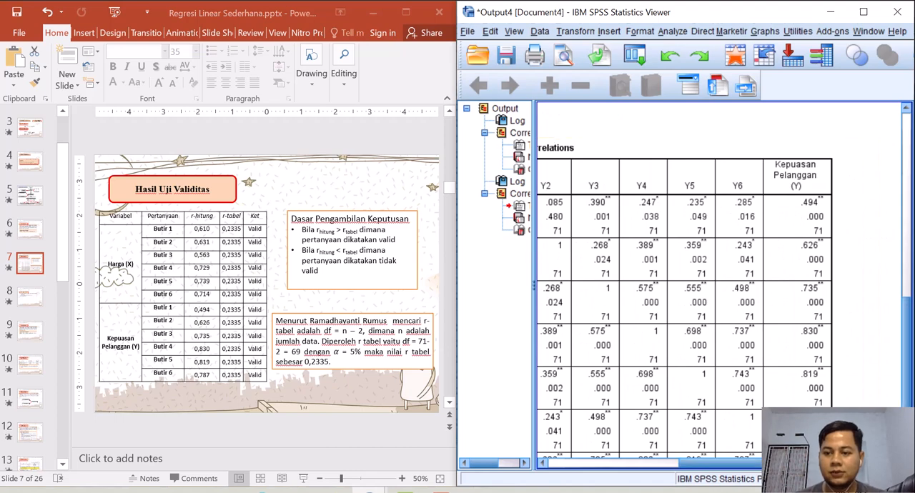
pyautogui.scroll(10, 895, 242)
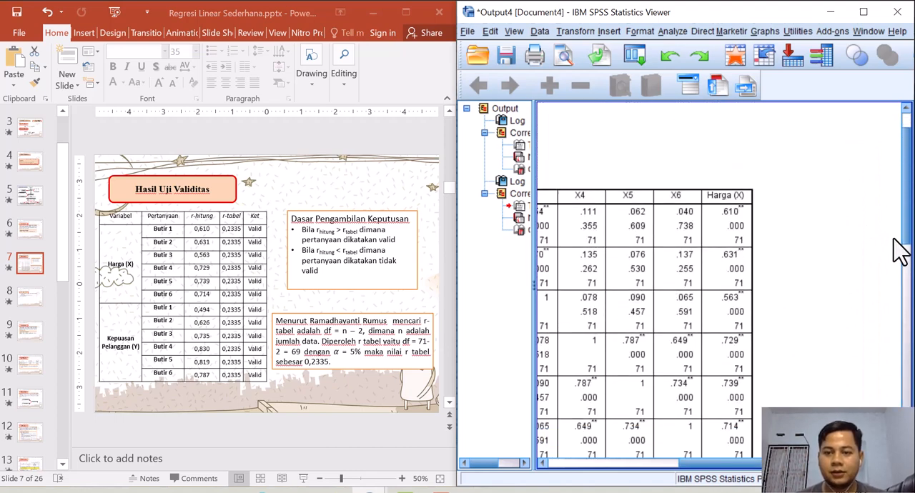
pyautogui.scroll(-3, 903, 254)
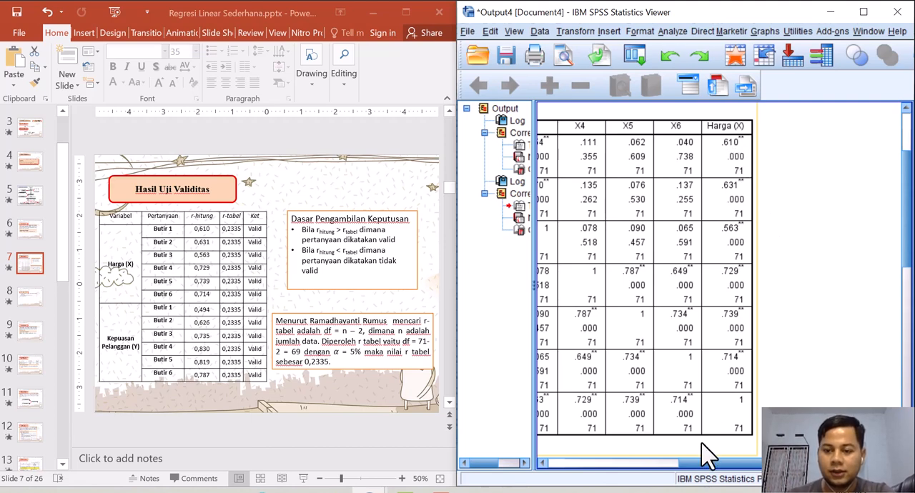
pyautogui.moveTo(708, 472); pyautogui.dragTo(583, 461)
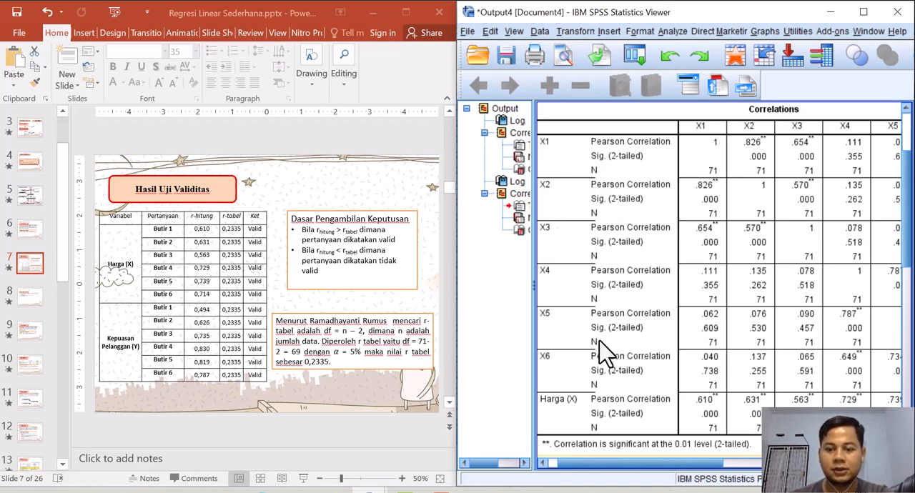
pyautogui.hscroll(5, 603, 464)
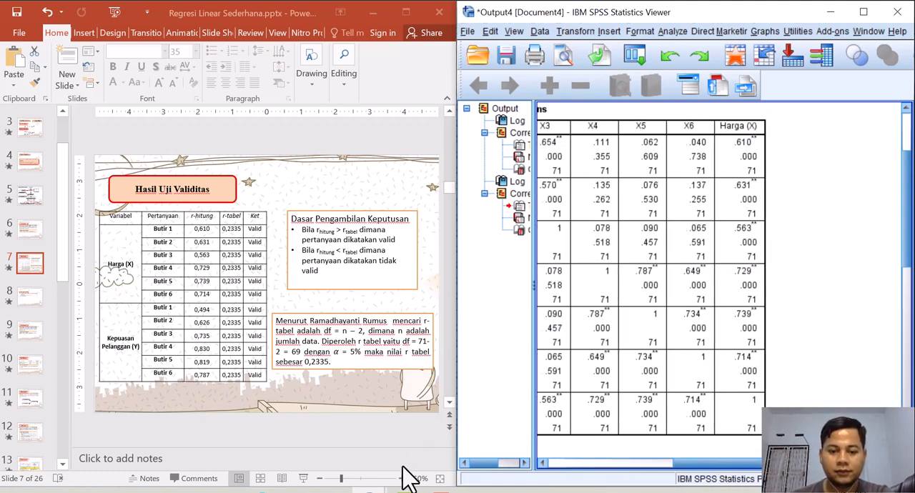
# Enlarge the slide to 70% and compare the r-hitung values of the Harga (X) items with the Harga (X) column in the SPSS output.
pyautogui.rightClick(402, 484)
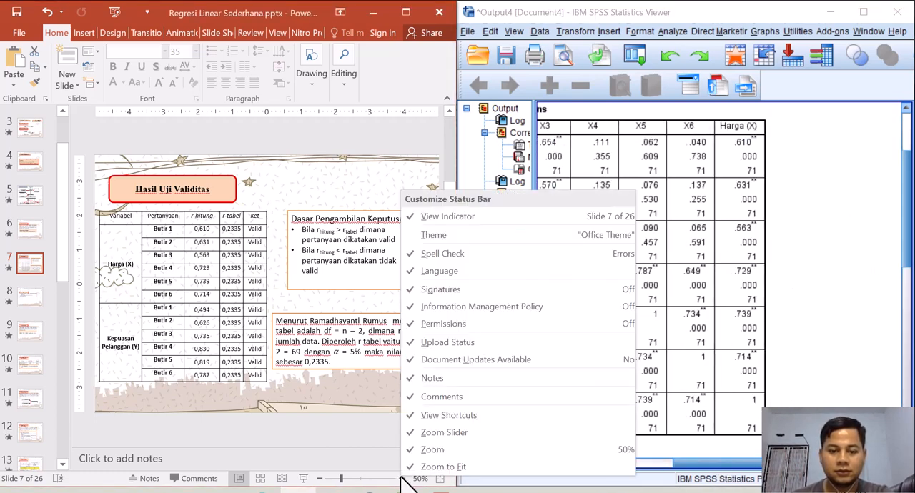
pyautogui.click(381, 471)
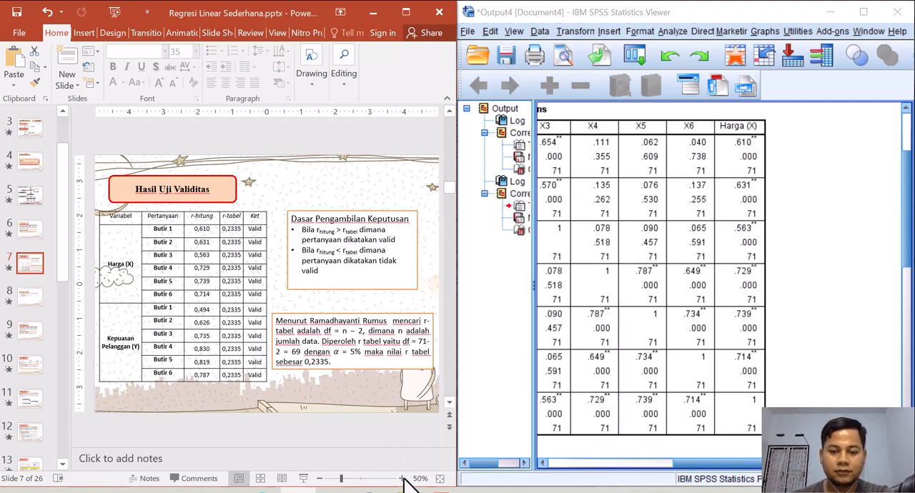
pyautogui.click(402, 480)
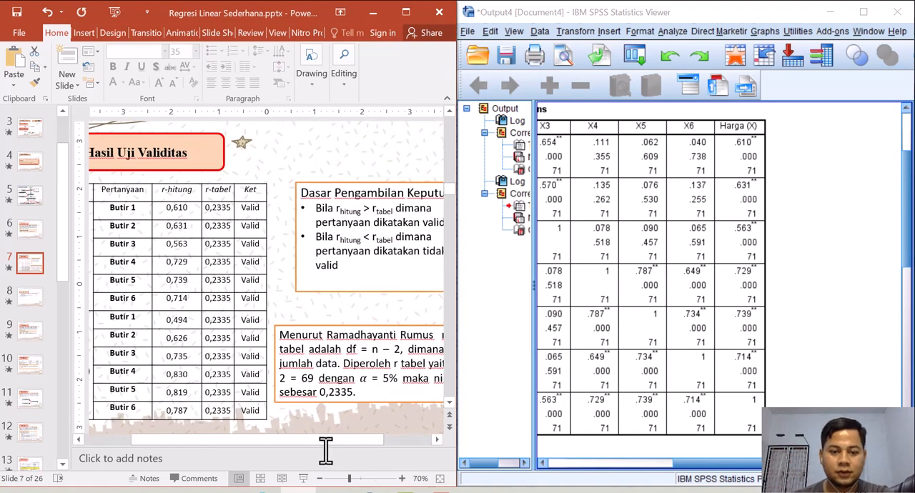
pyautogui.moveTo(325, 440); pyautogui.dragTo(271, 439)
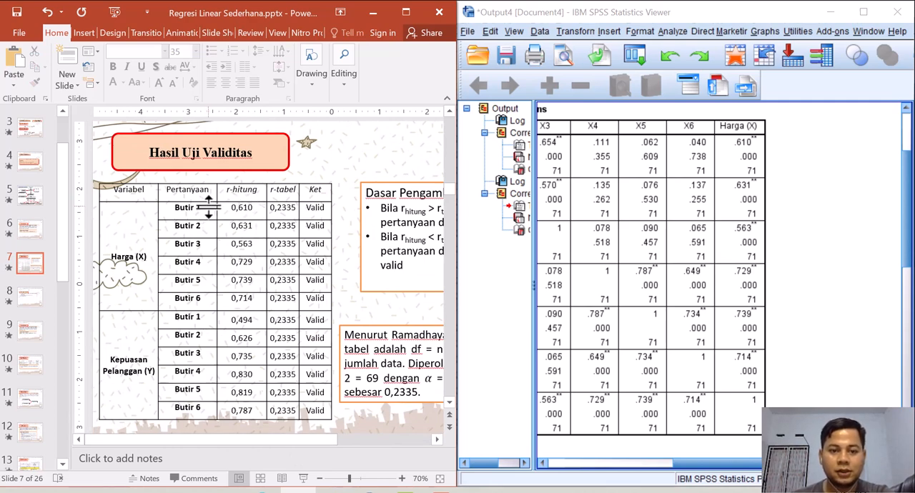
pyautogui.click(251, 207)
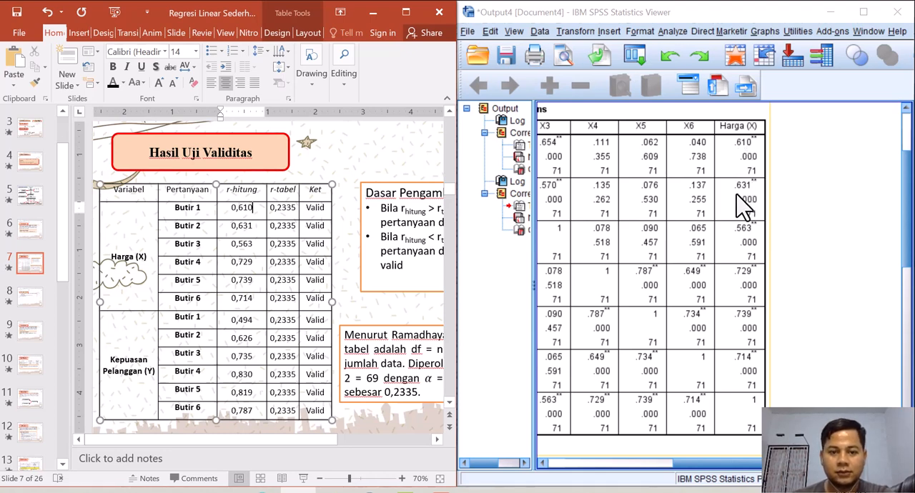
pyautogui.doubleClick(242, 226)
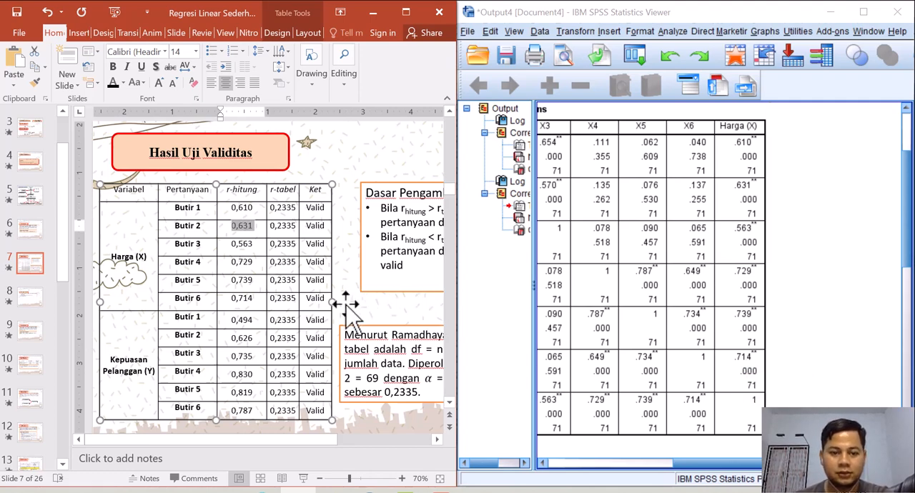
pyautogui.click(251, 303)
pyautogui.moveTo(252, 303); pyautogui.dragTo(229, 306)
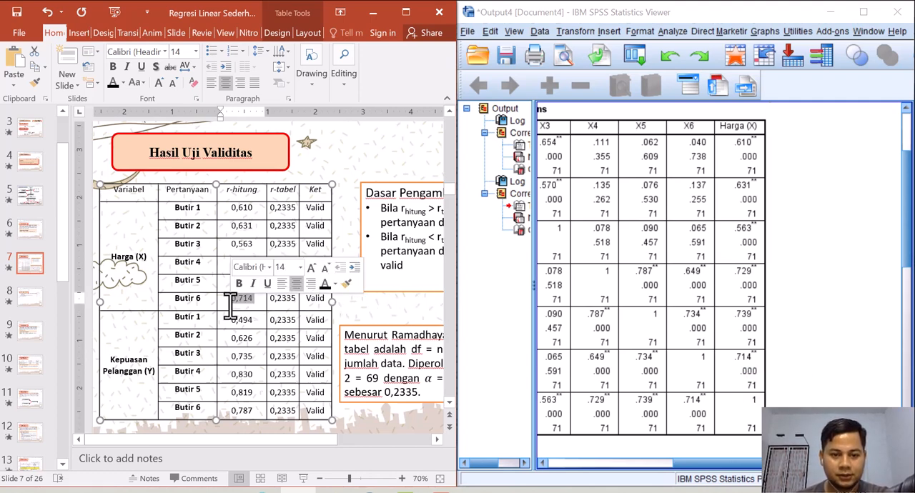
pyautogui.click(236, 309)
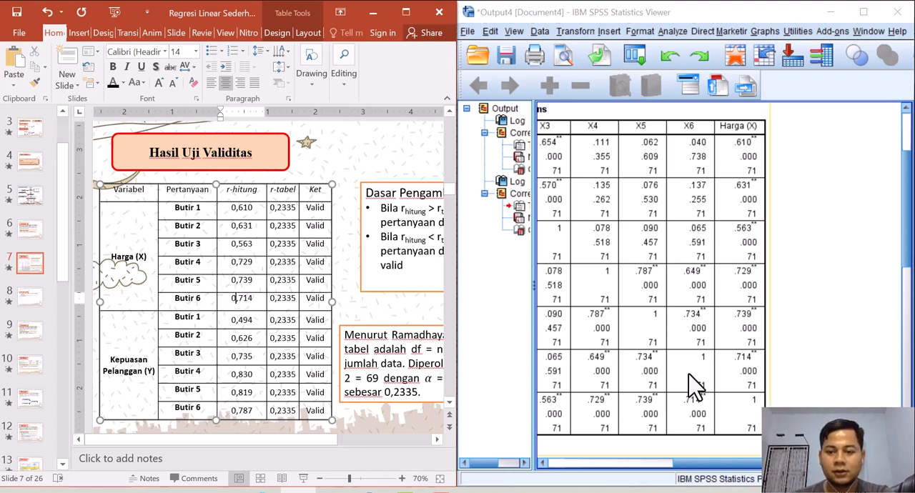